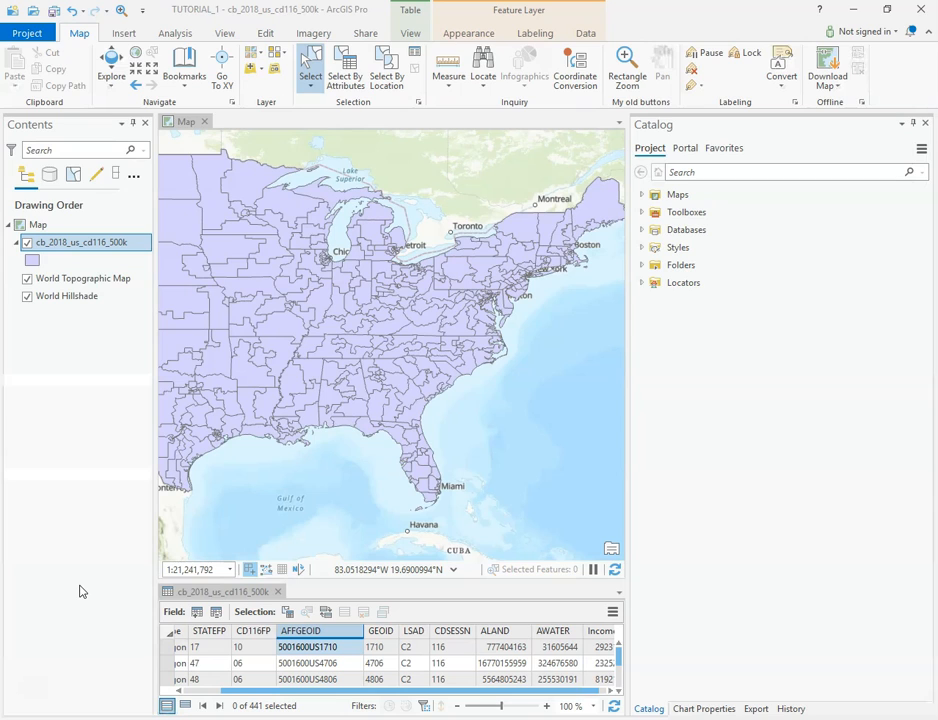
Enlarge the attribute table area below the map and open the geoprocessing toolboxes at Data Management Tools.
click(94, 514)
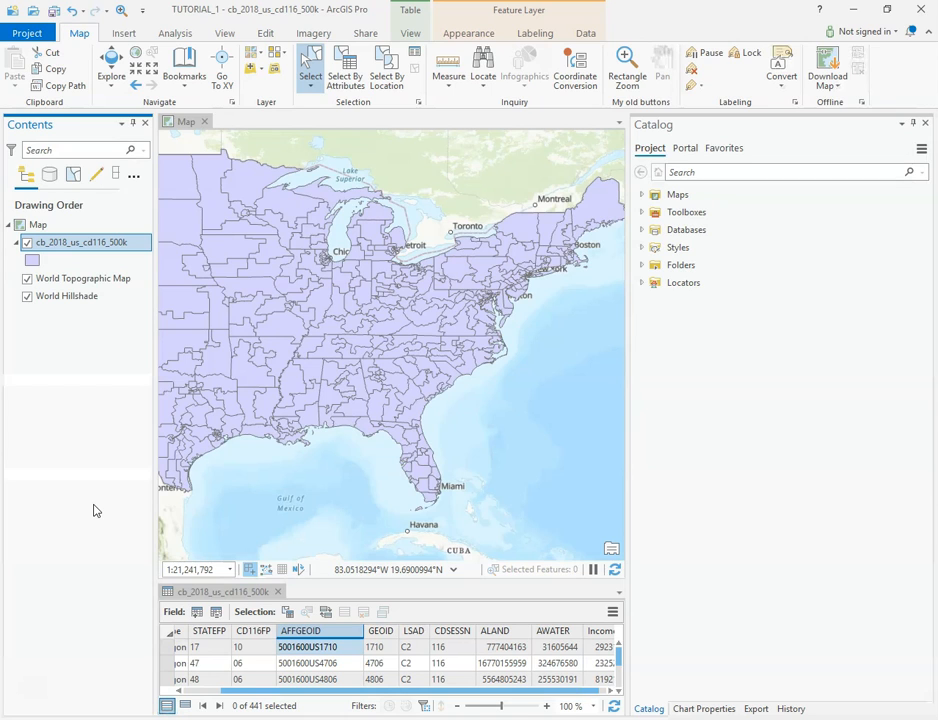
drag(464, 580, 465, 468)
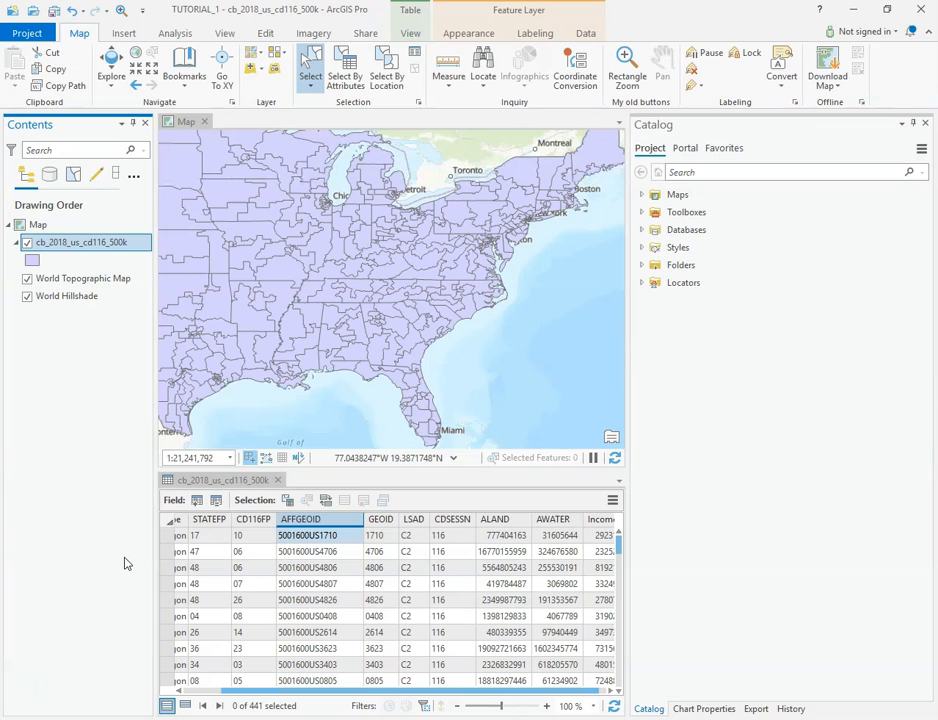
click(174, 33)
click(167, 66)
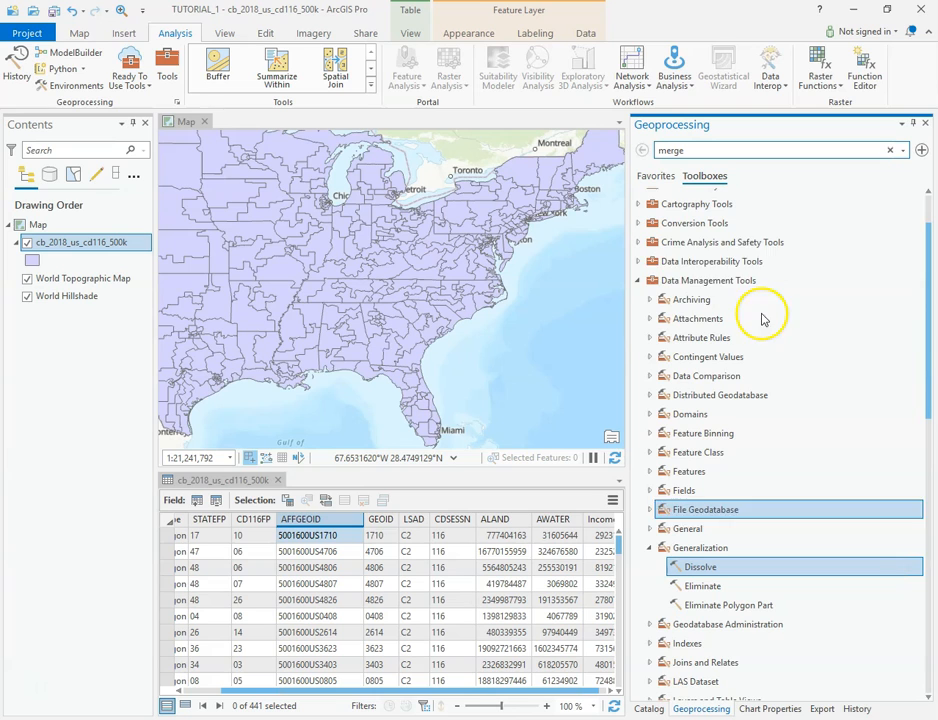
click(700, 281)
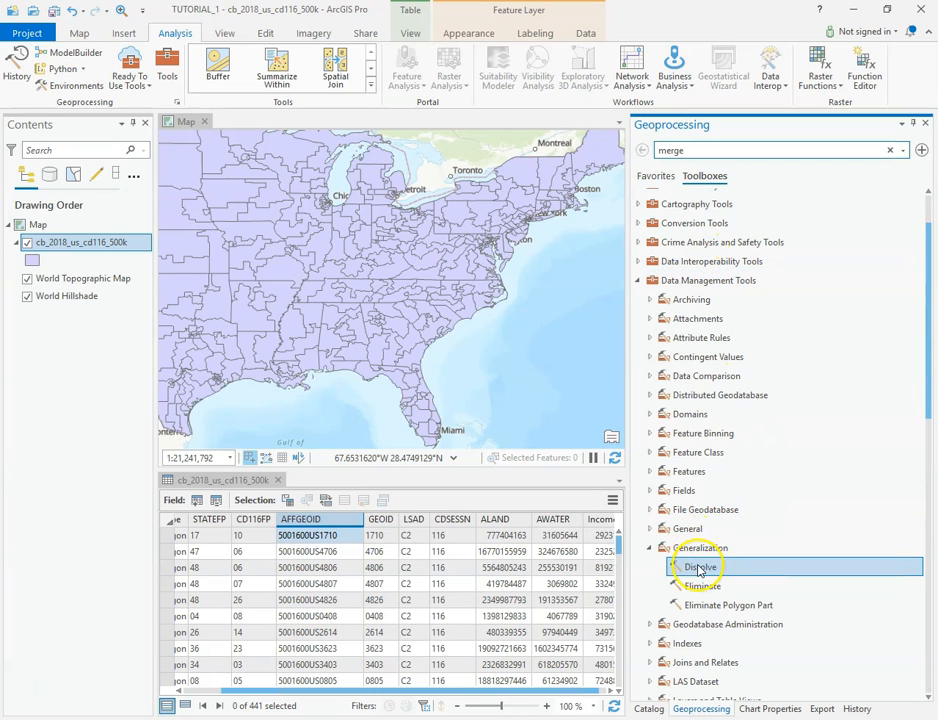
click(371, 88)
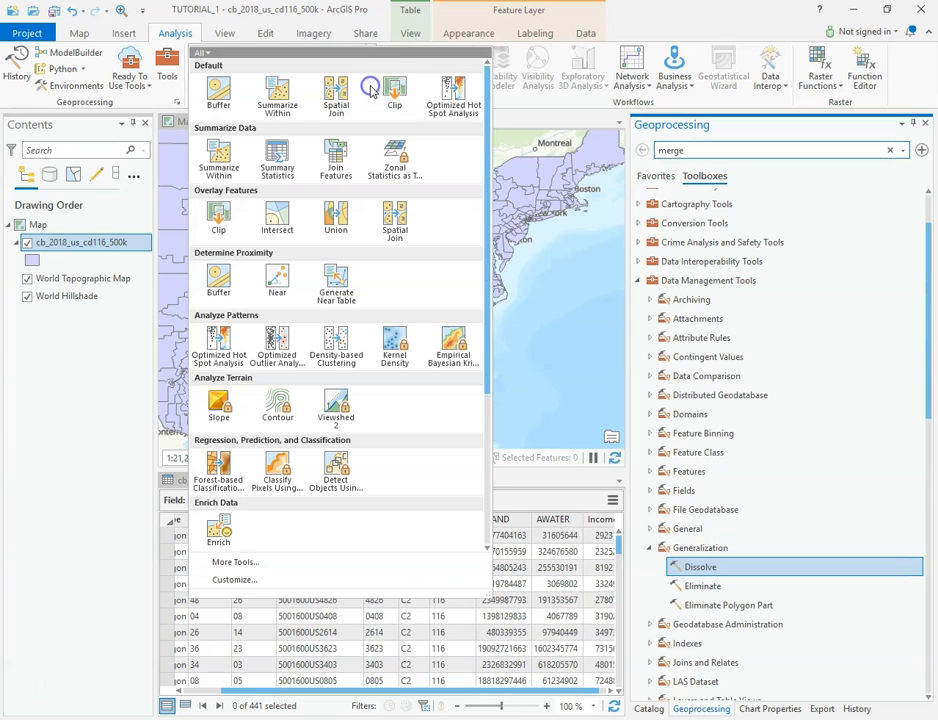
click(449, 30)
click(79, 34)
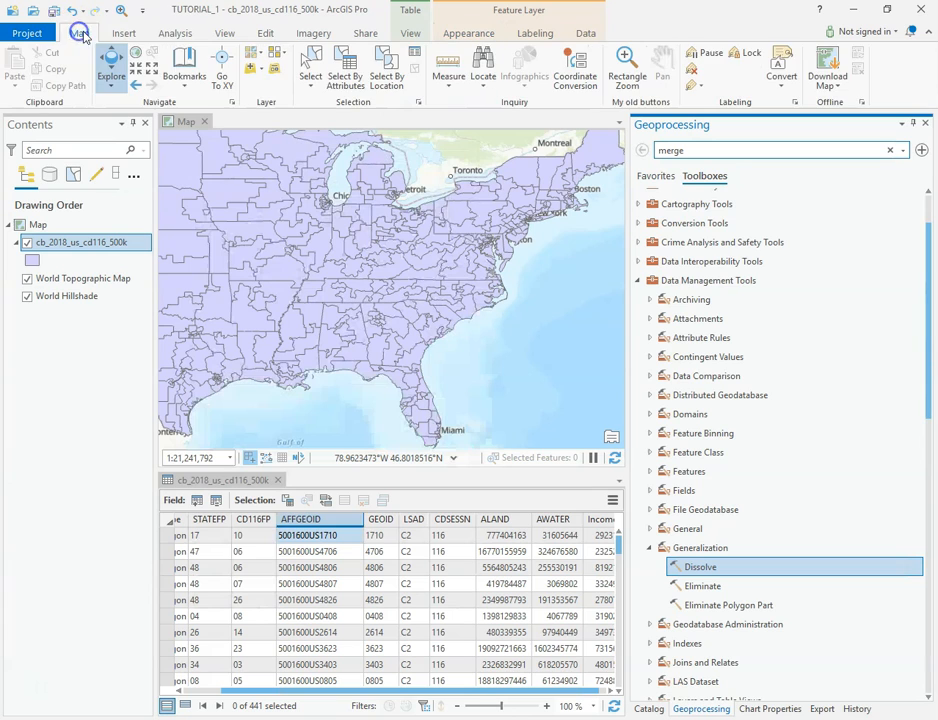
click(174, 33)
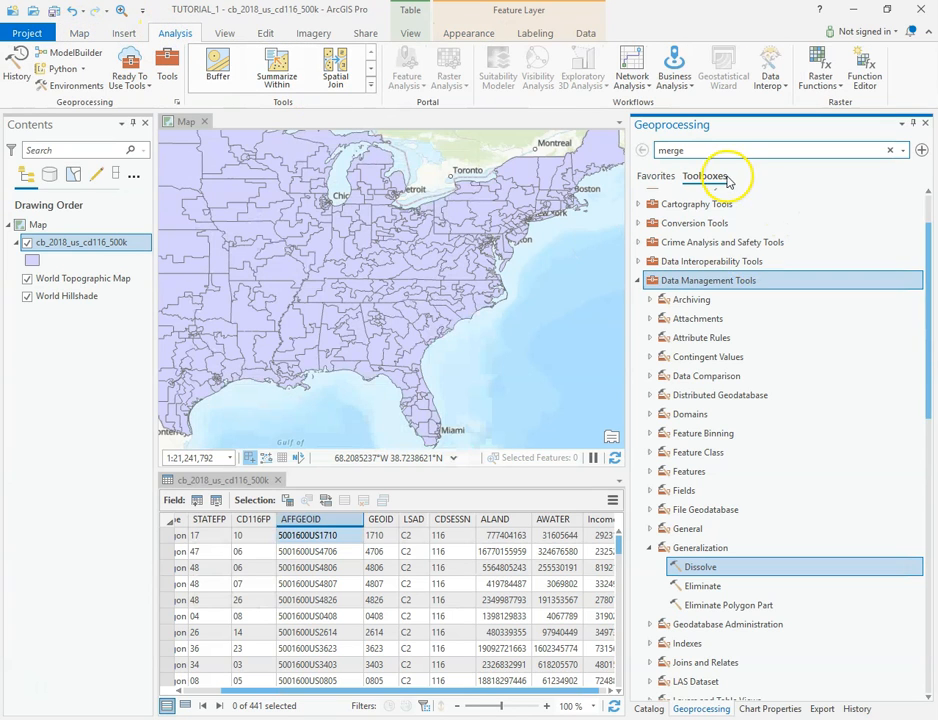
Search the geoprocessing tools for Dissolve, open the tool, and set cb_2018_us_cd116_500k as its input features.
double_click(660, 150)
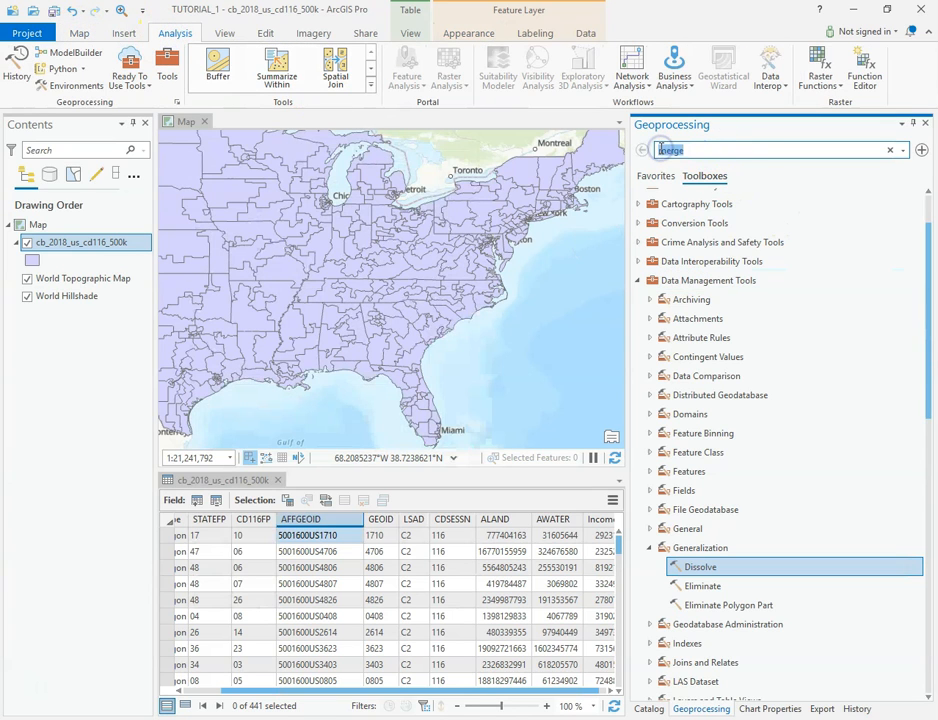
text(dissolve)
click(666, 196)
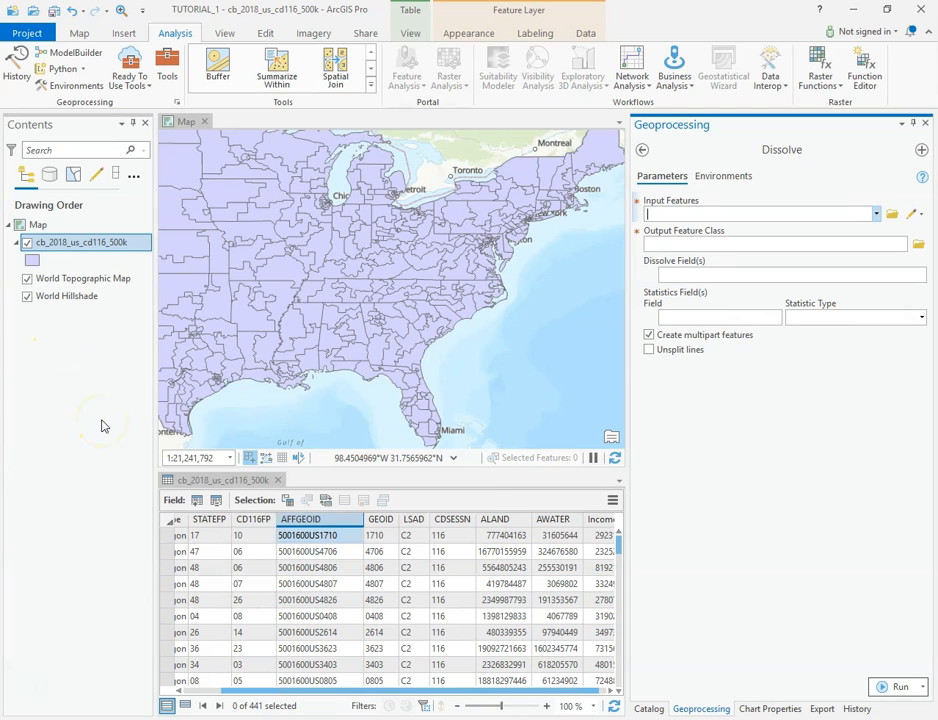
drag(65, 242, 710, 216)
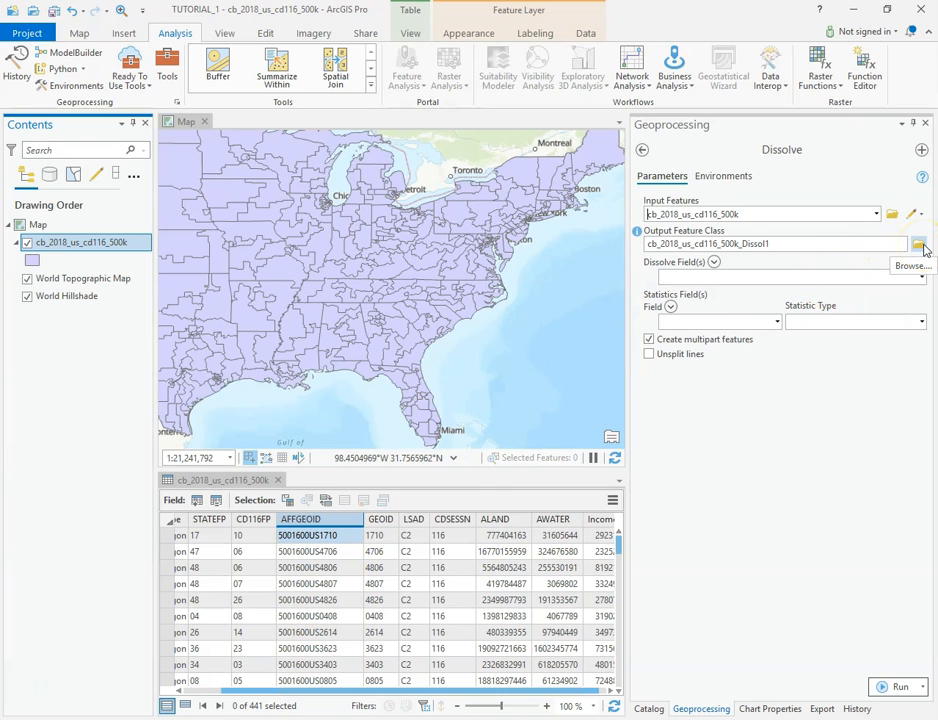
Examine the STATEFP column in the congressional district attribute table as the field to dissolve by.
click(79, 33)
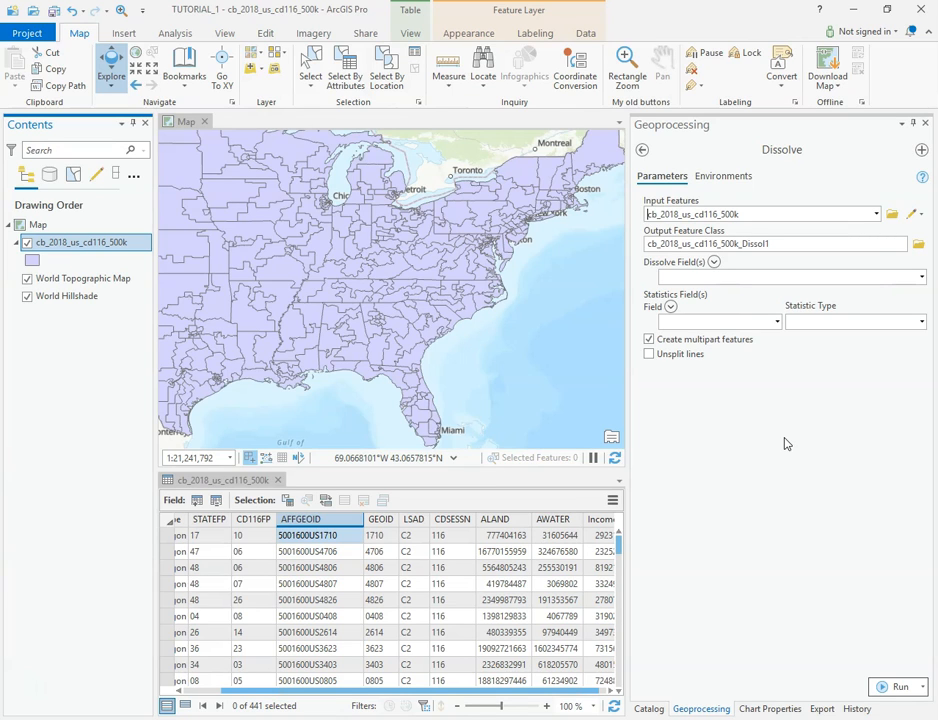
drag(456, 690, 366, 685)
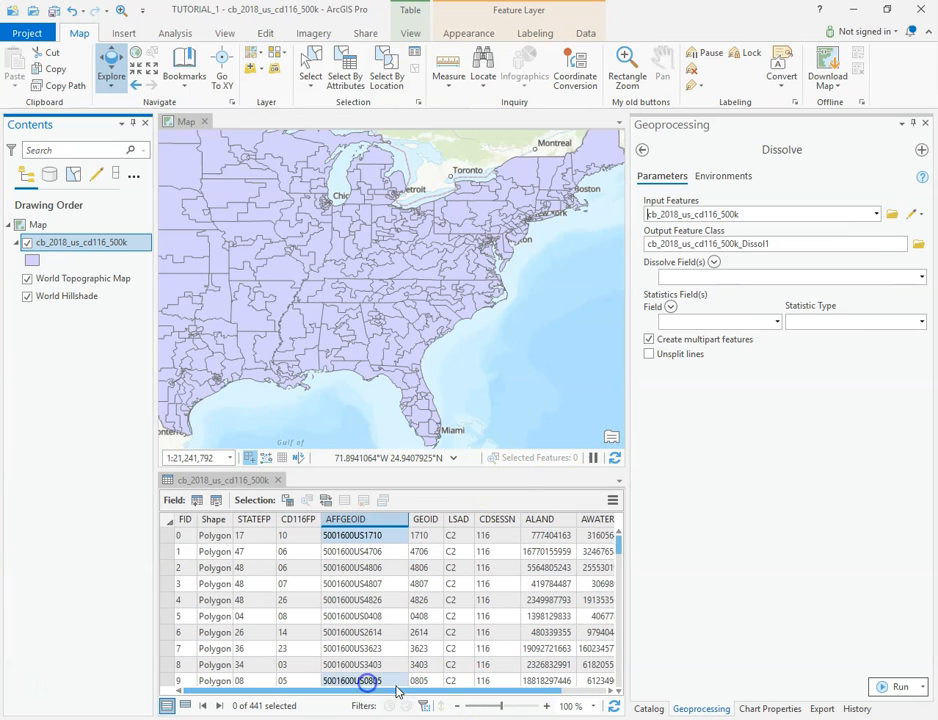
click(254, 520)
click(560, 536)
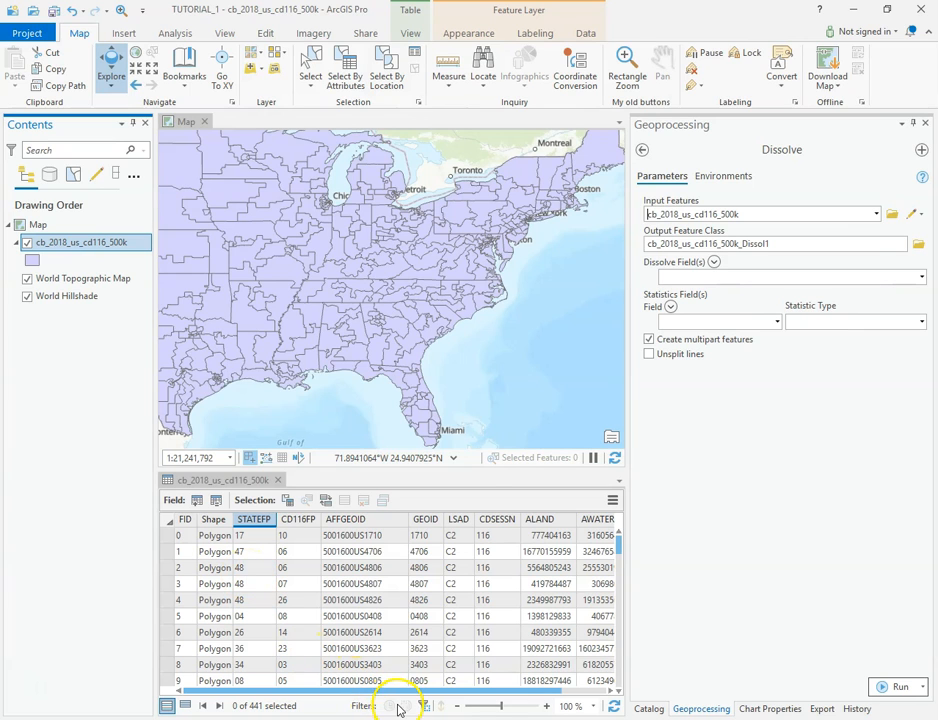
drag(538, 691, 411, 681)
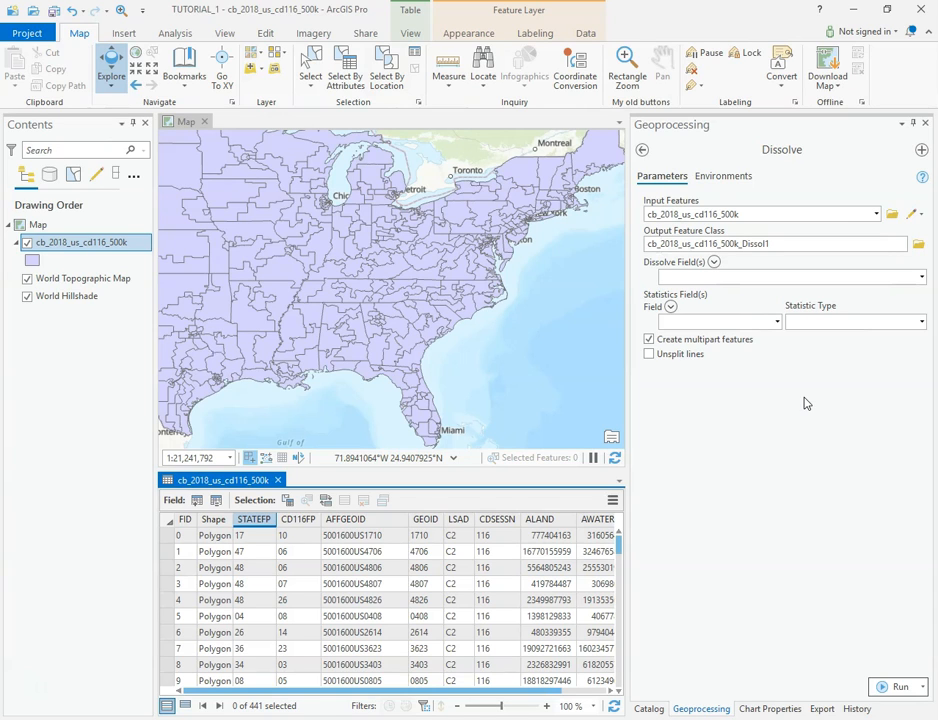
click(242, 537)
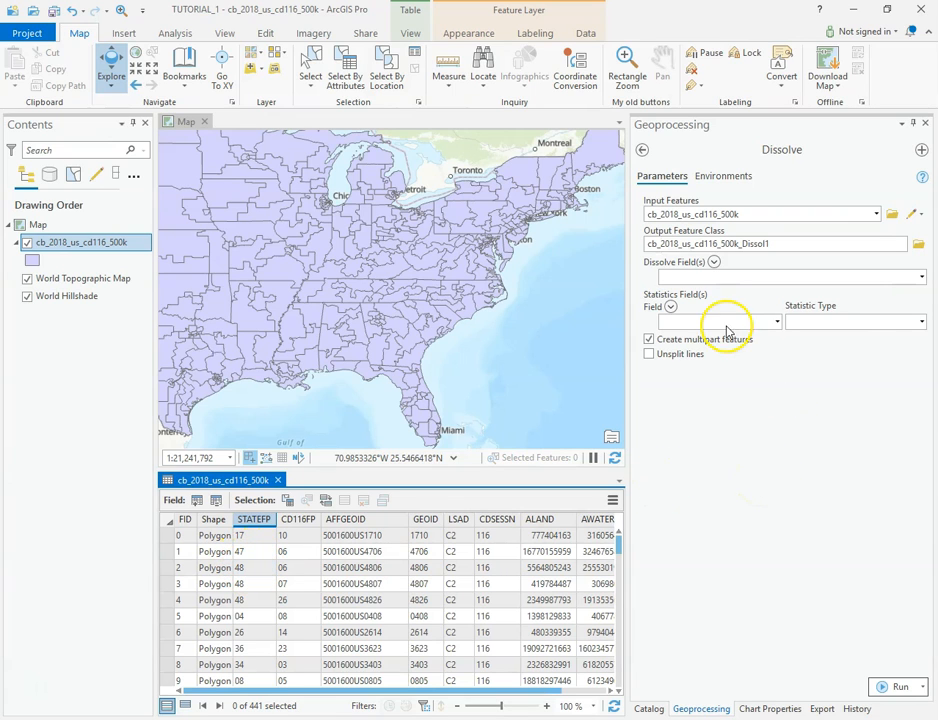
Set the dissolve field to STATEFP and run Dissolve on the congressional districts.
click(917, 276)
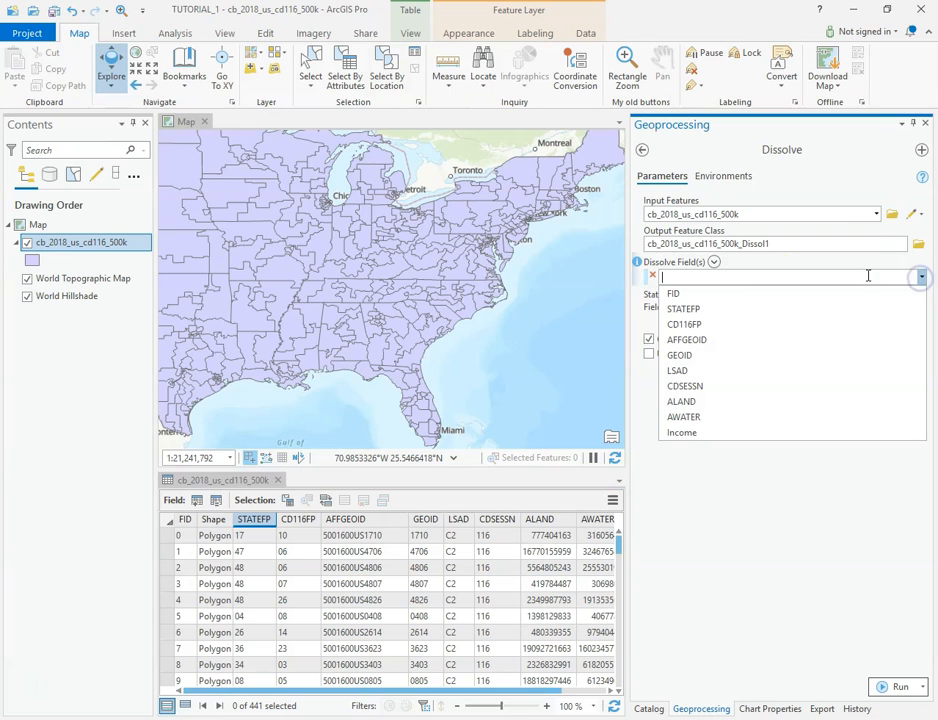
click(672, 309)
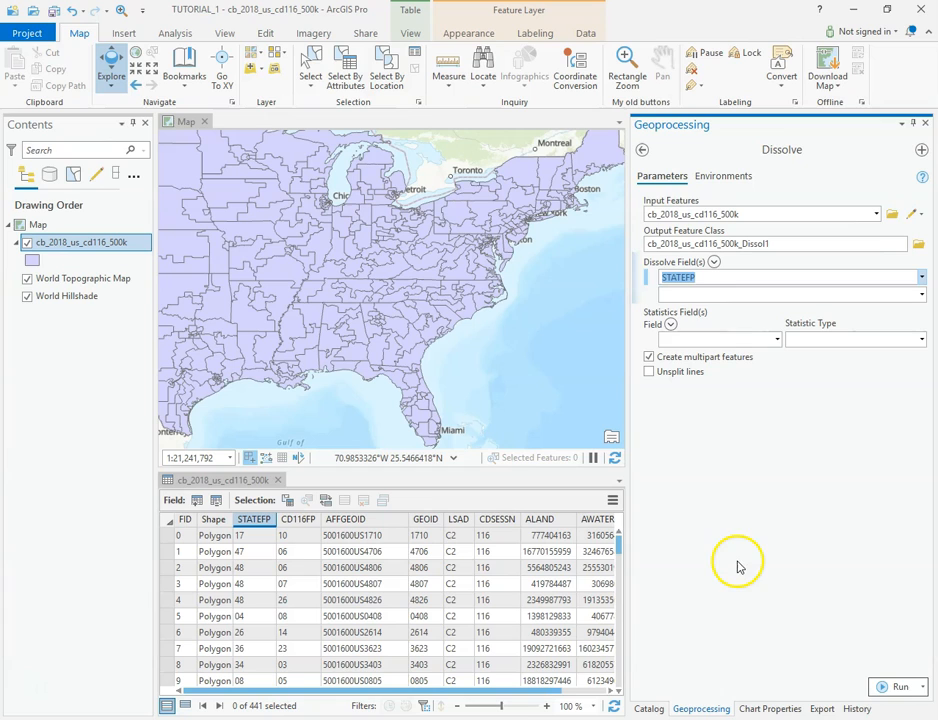
click(898, 686)
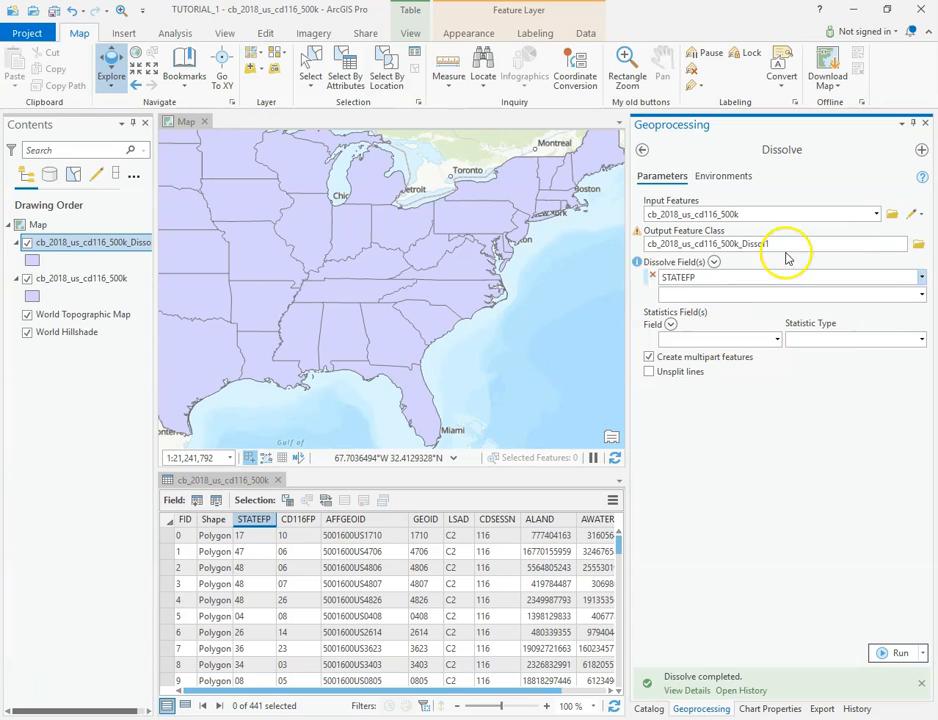
Rename the Dissolve output to cb_2018_us_cd116_500k_Dissol2 and clear STATEFP from the dissolve fields.
click(787, 244)
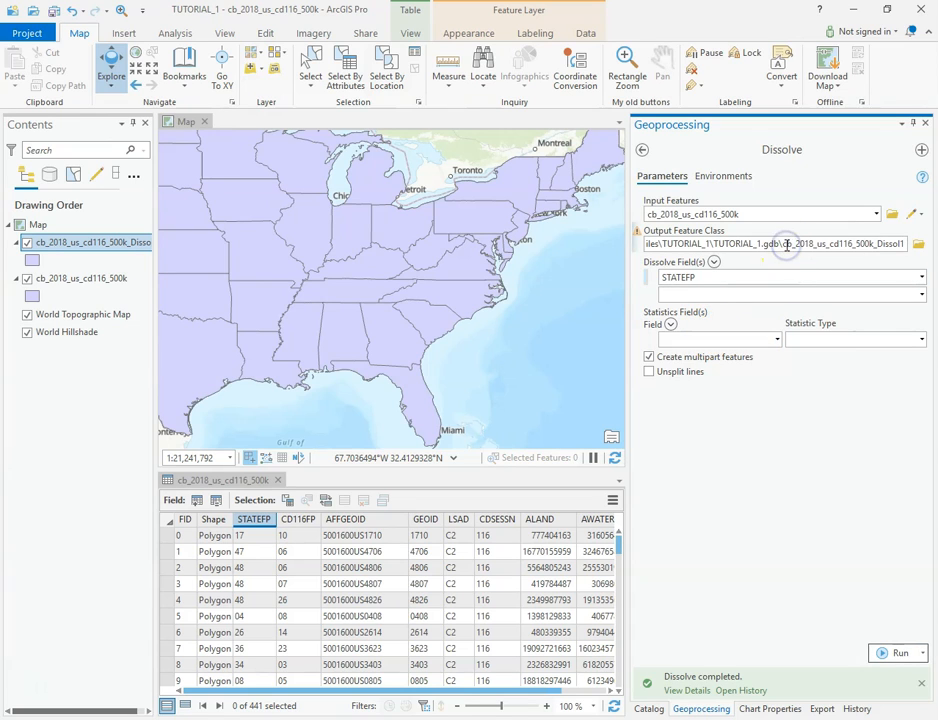
text(2)
click(703, 611)
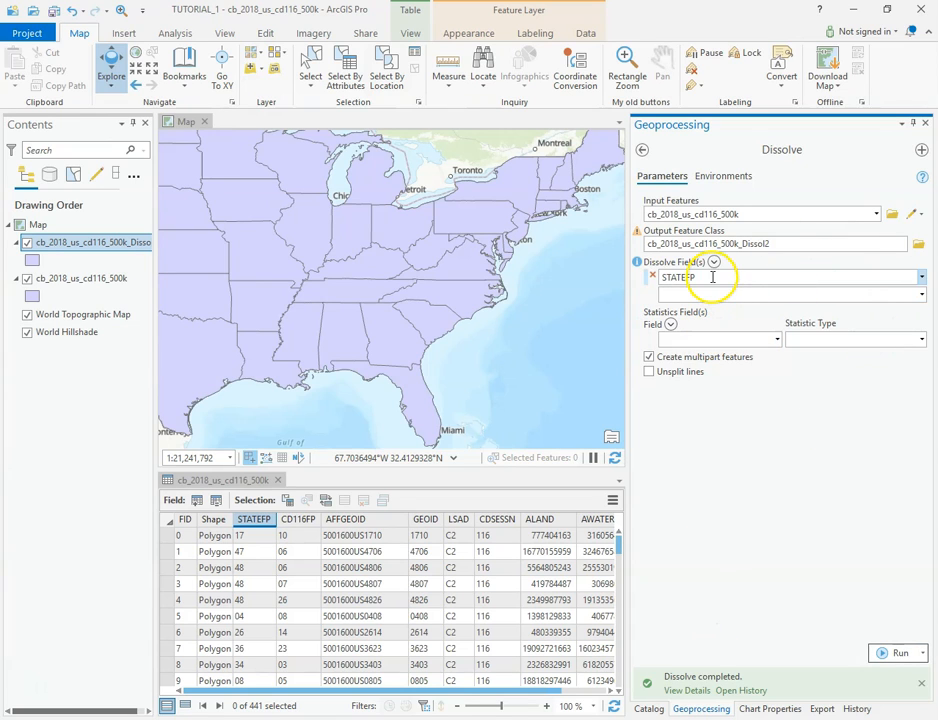
drag(717, 276, 651, 277)
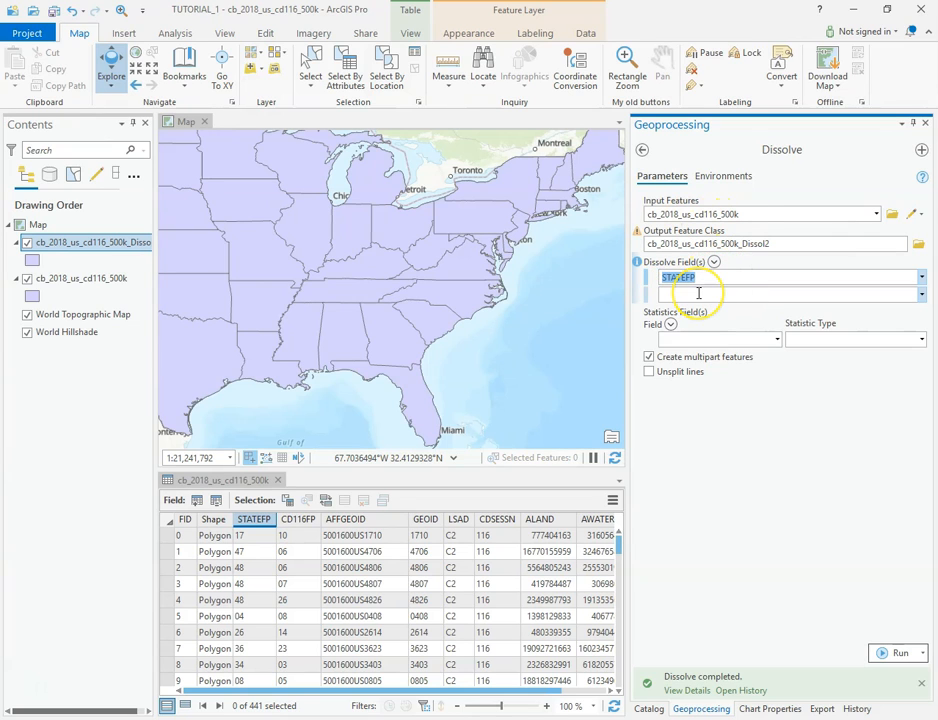
key(BackSpace)
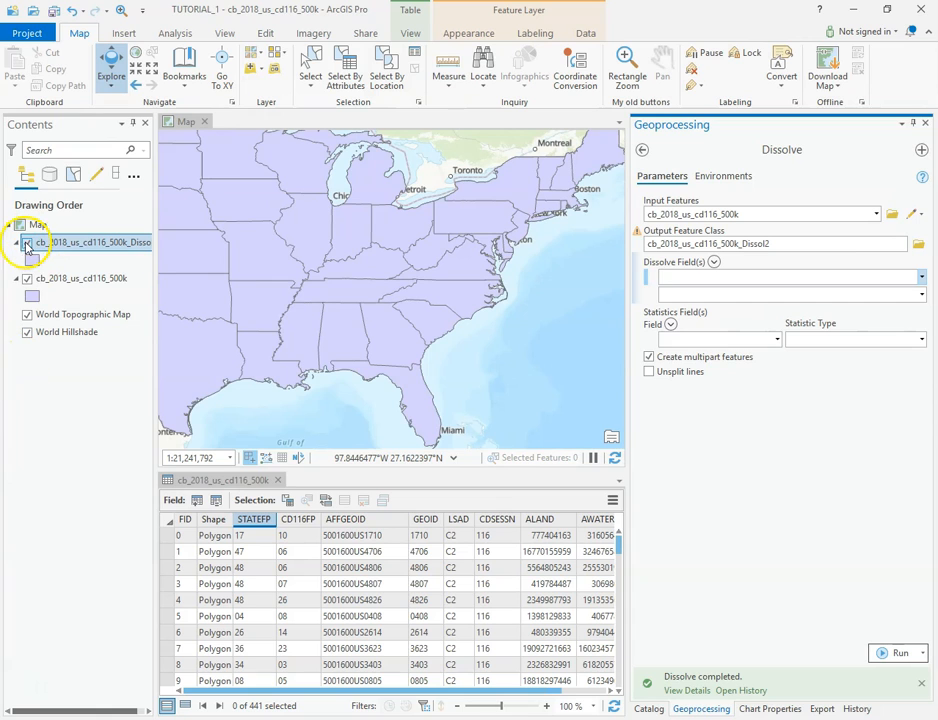
Hide the state-level dissolved layer and run Dissolve without a dissolve field, with output cb_2018_us_cd116_500k_Dissol3.
click(28, 244)
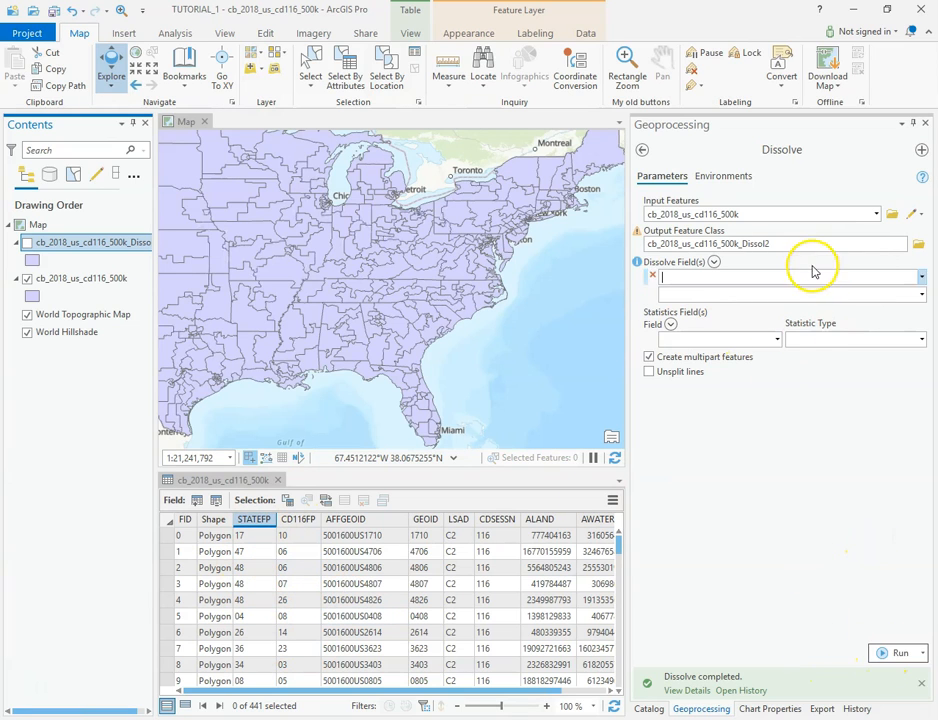
click(789, 245)
double_click(789, 245)
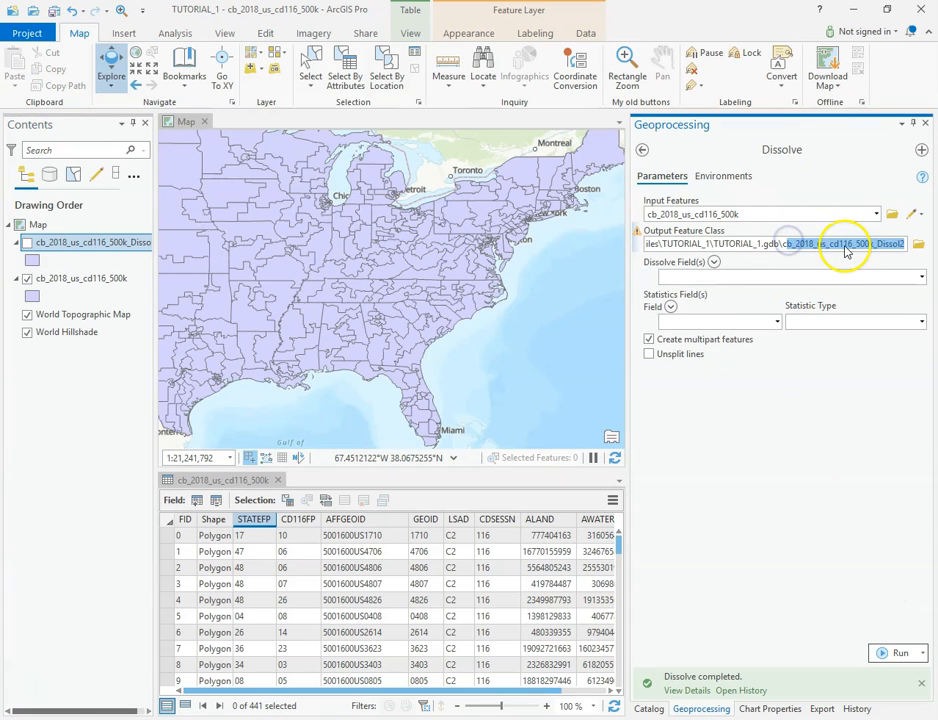
click(904, 244)
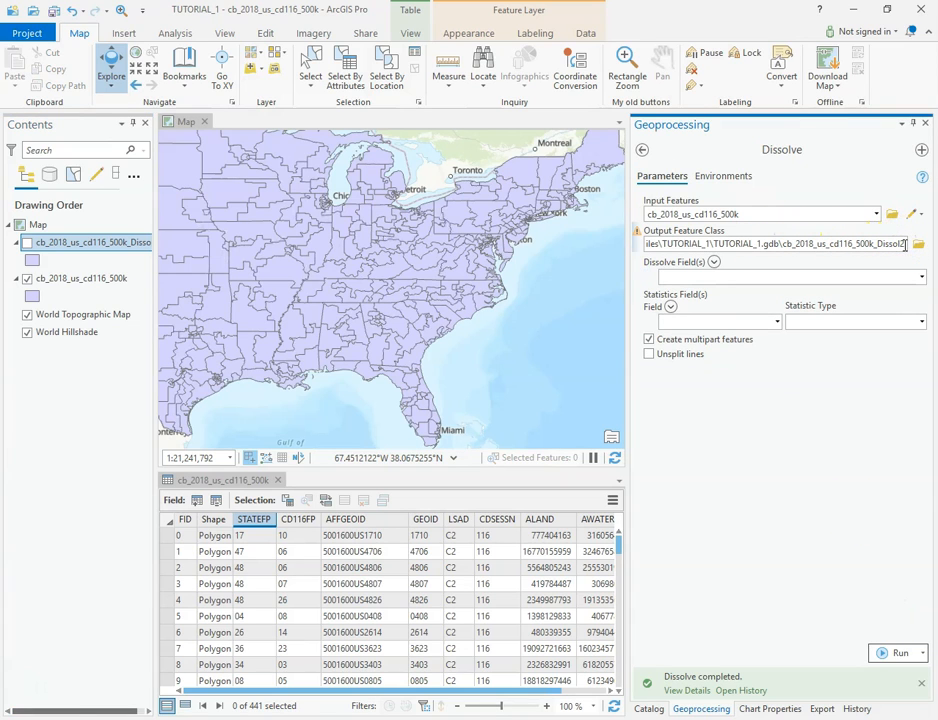
click(896, 653)
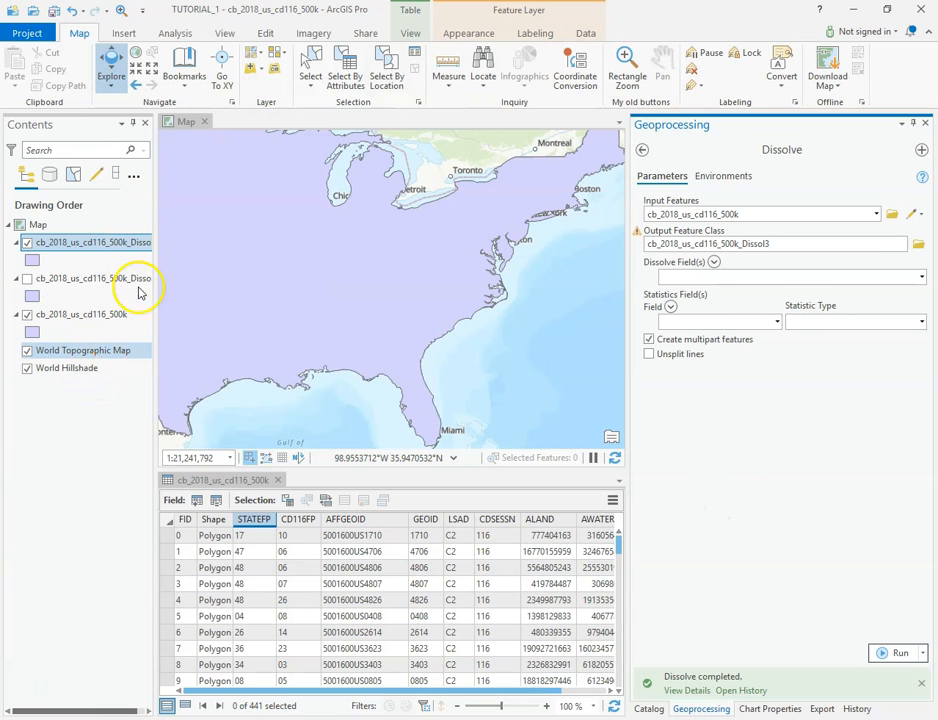
Open the attribute table of the state-level dissolved layer and compare it with the original district table.
right_click(98, 280)
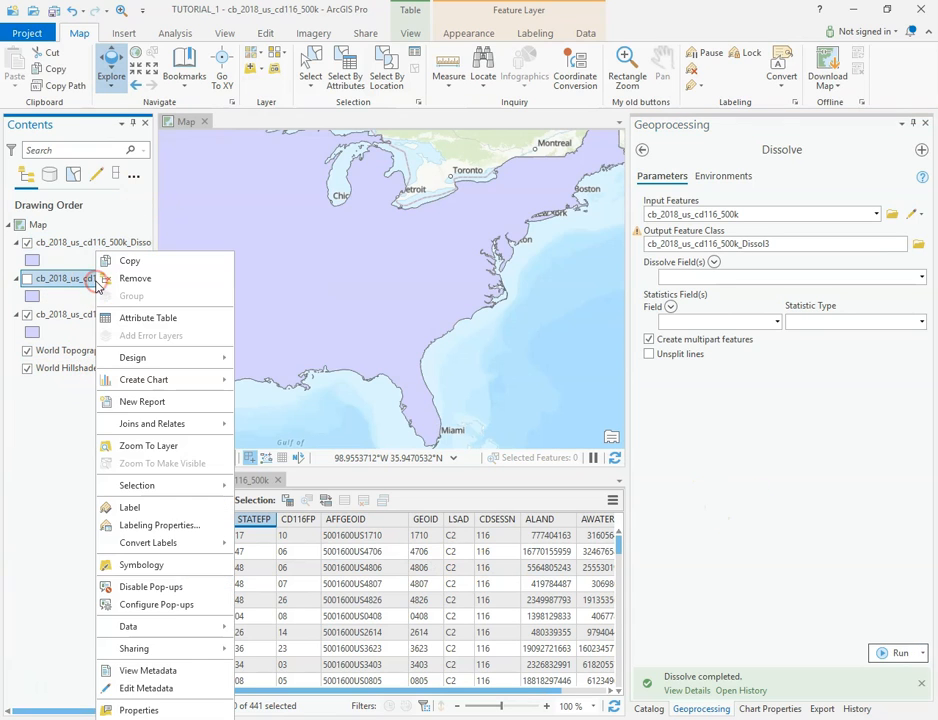
click(141, 319)
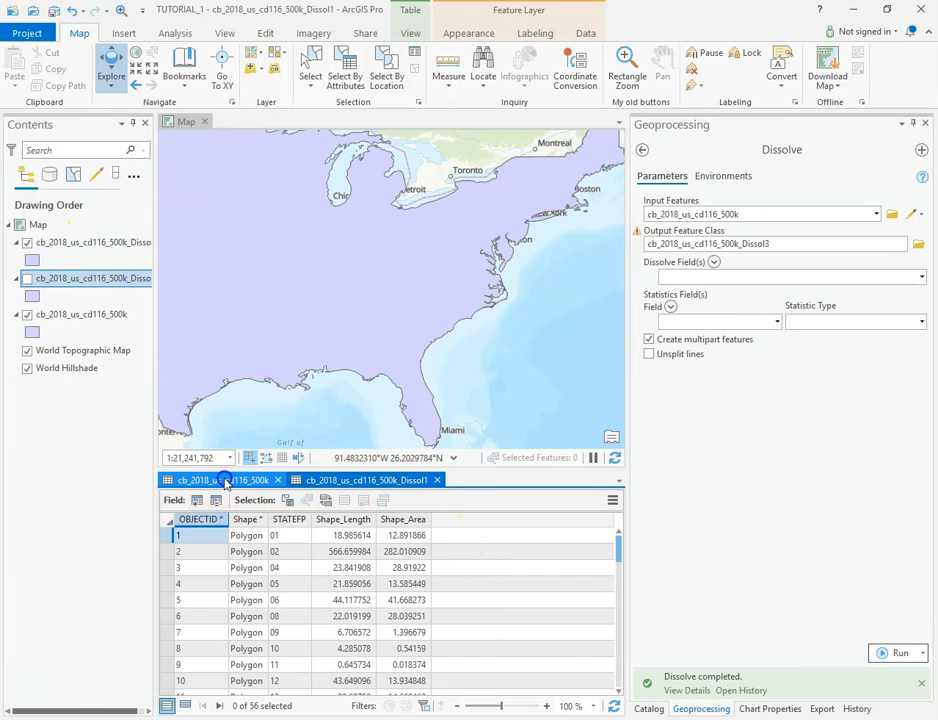
click(222, 481)
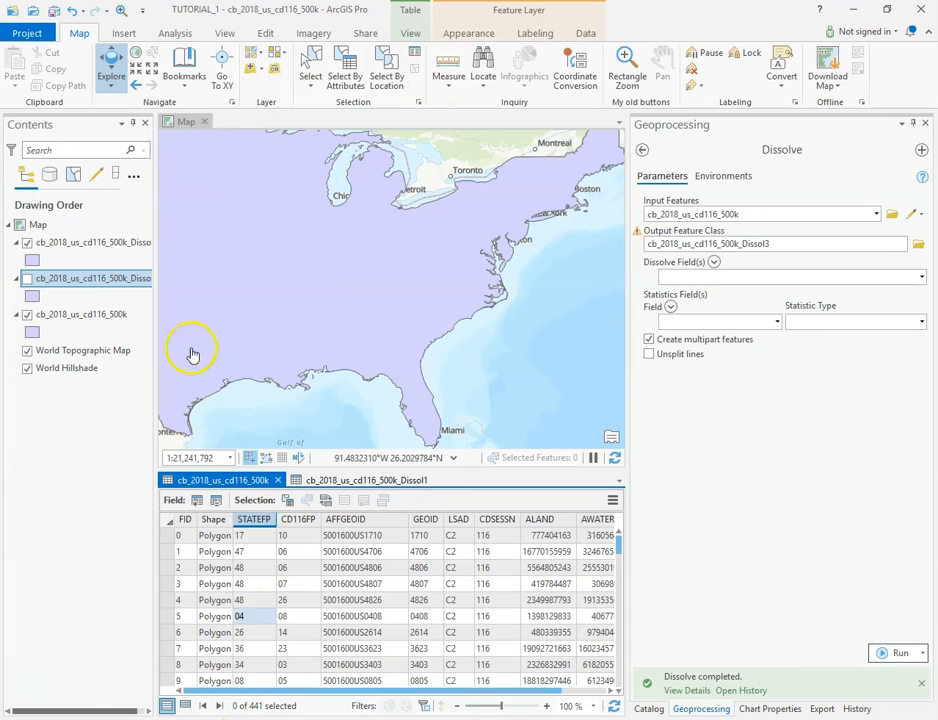
click(369, 482)
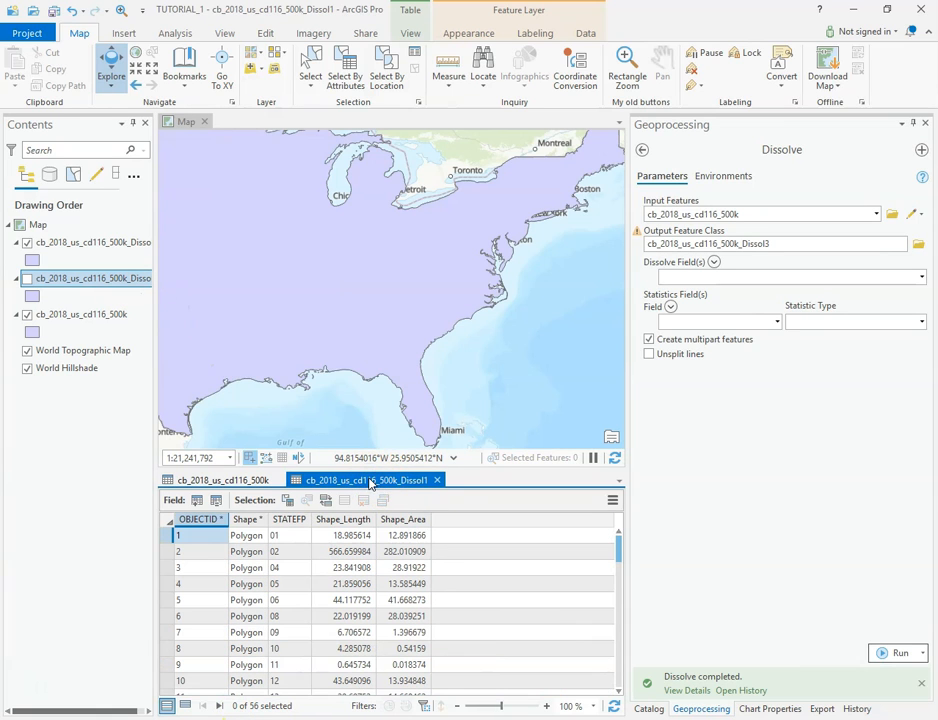
Open the attribute table of the fully dissolved layer, select its record to inspect the extent, and clear the selection.
right_click(82, 244)
click(148, 312)
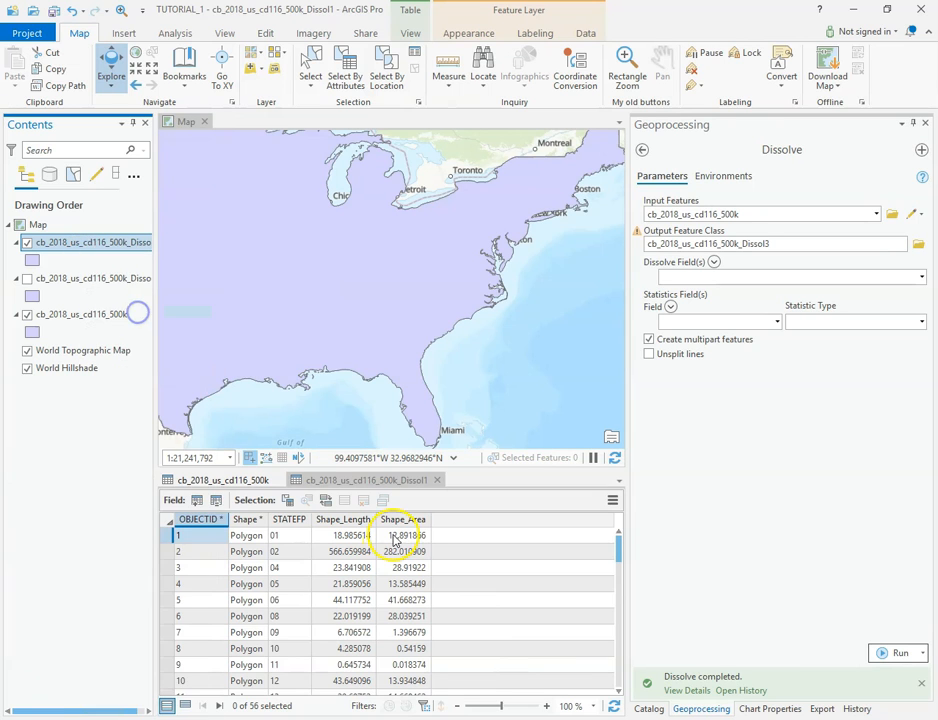
click(168, 534)
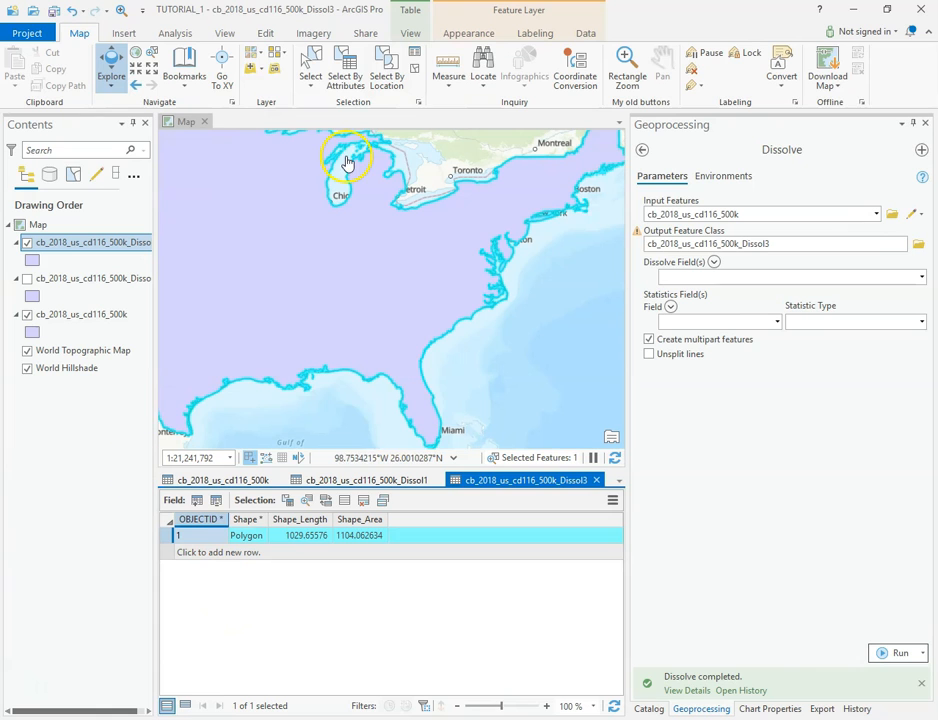
click(416, 70)
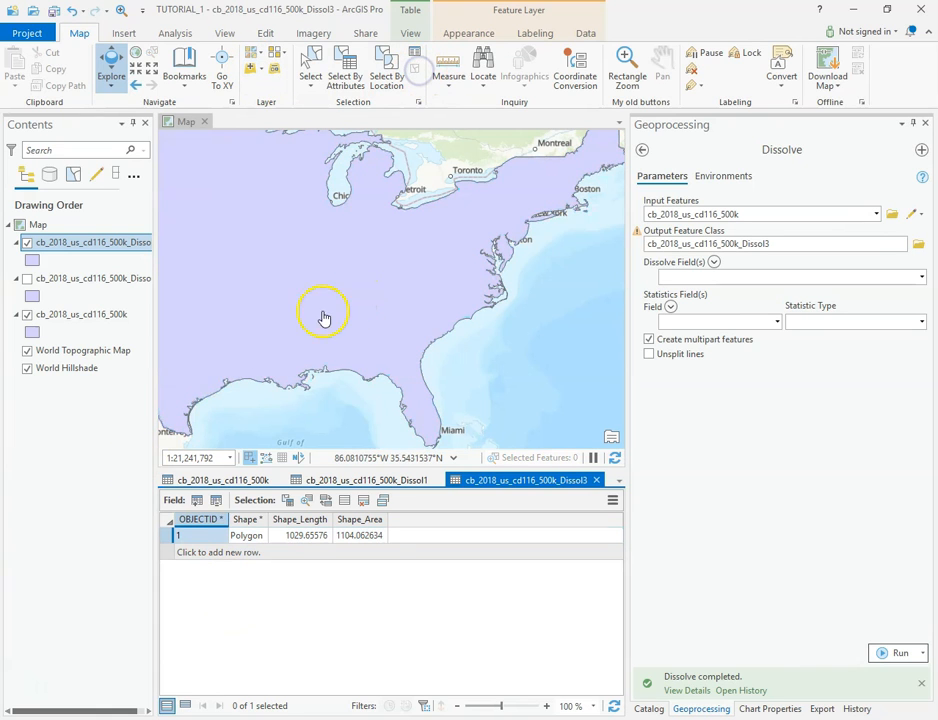
Hide the fully dissolved layer and shrink the attribute table area to enlarge the map.
click(27, 243)
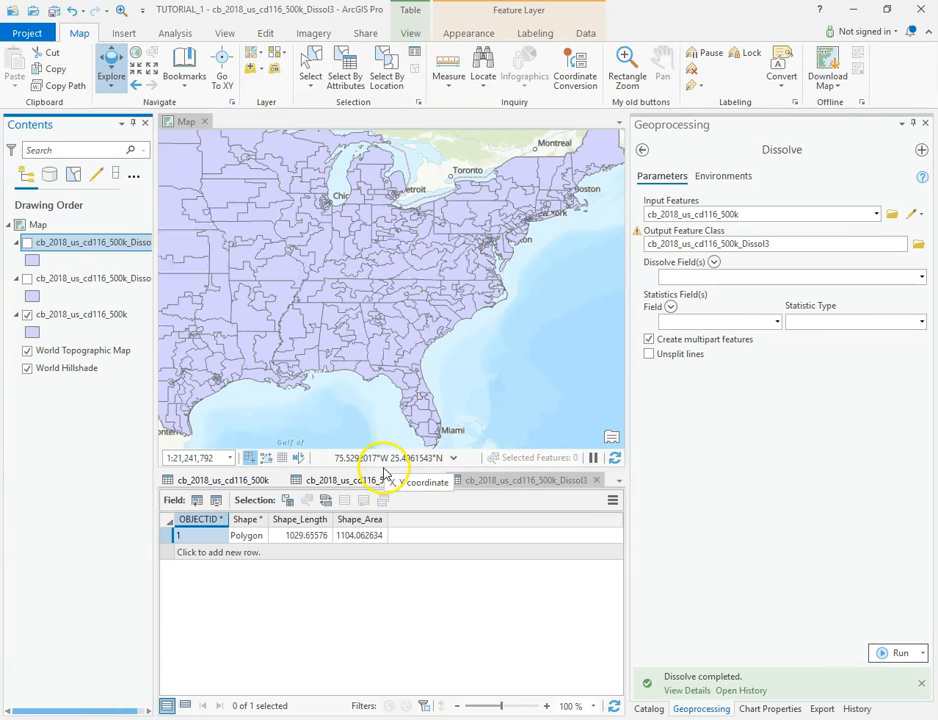
drag(383, 471, 383, 612)
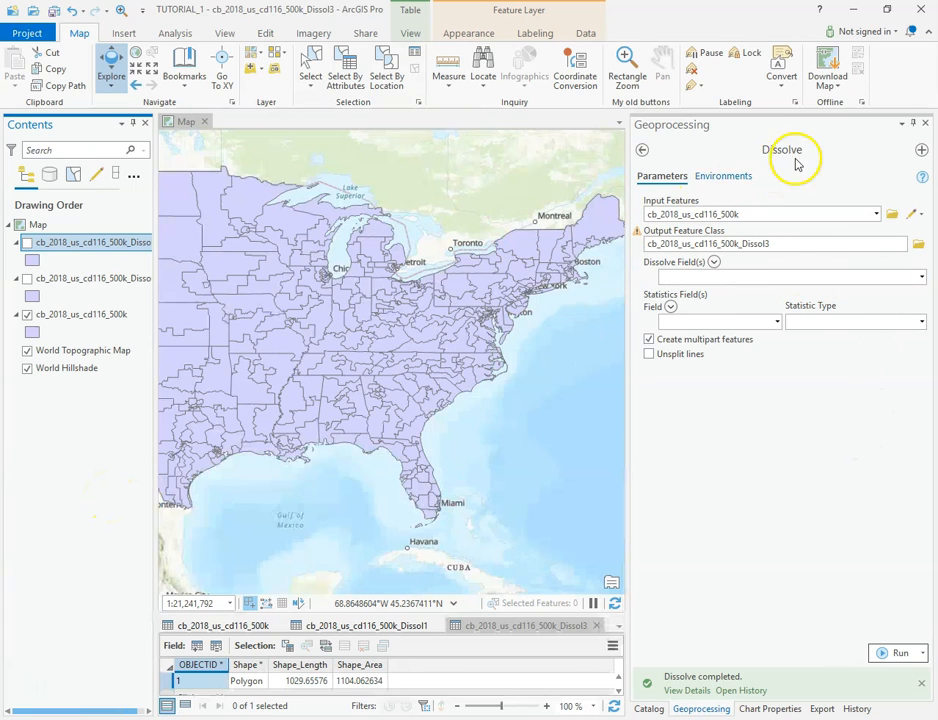
Reopen the Dissolve tool with blank parameters and set the original district layer cb_2018_us_cd116_500k as the input features.
click(925, 124)
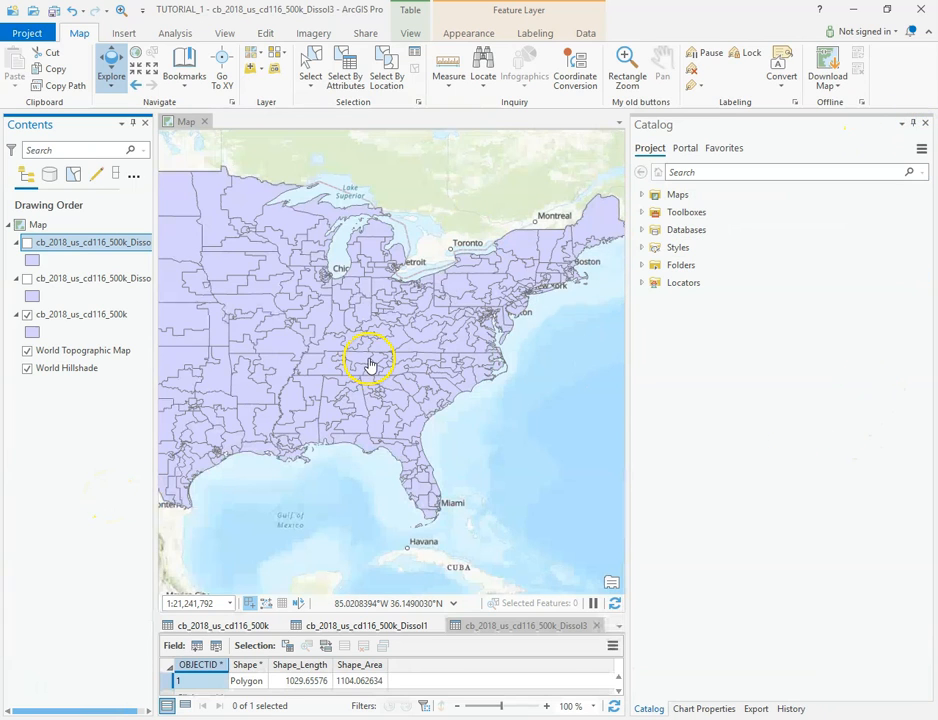
click(175, 34)
click(167, 62)
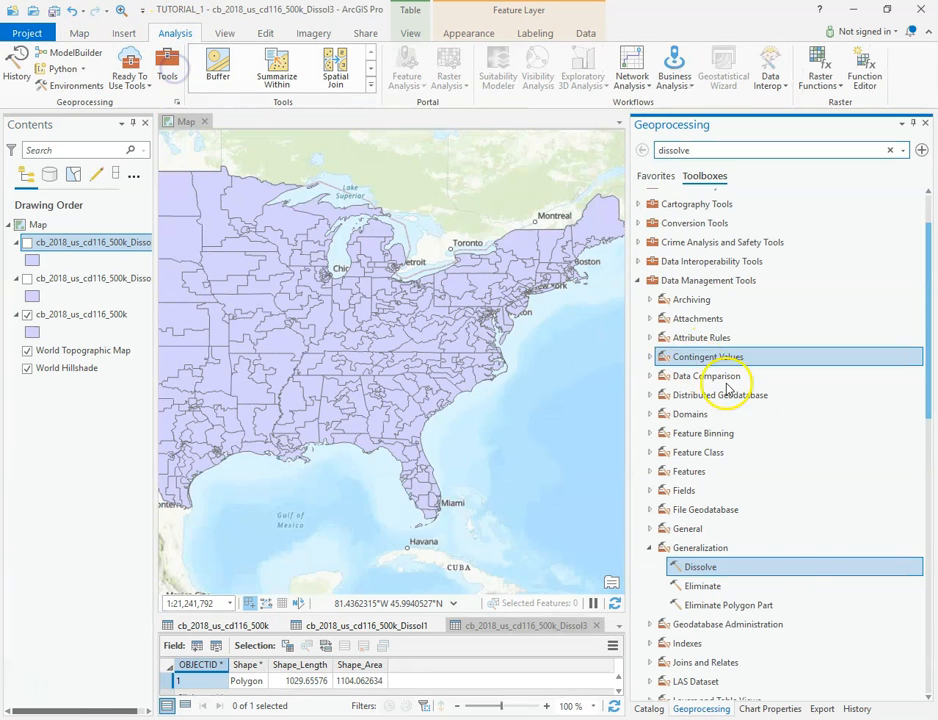
double_click(704, 566)
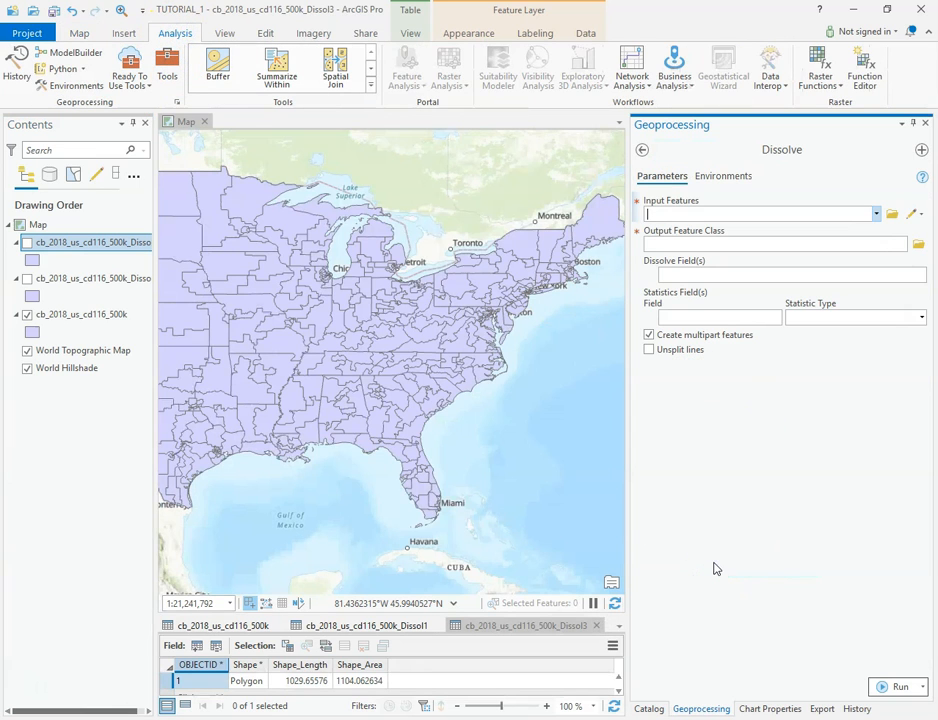
drag(46, 314, 773, 213)
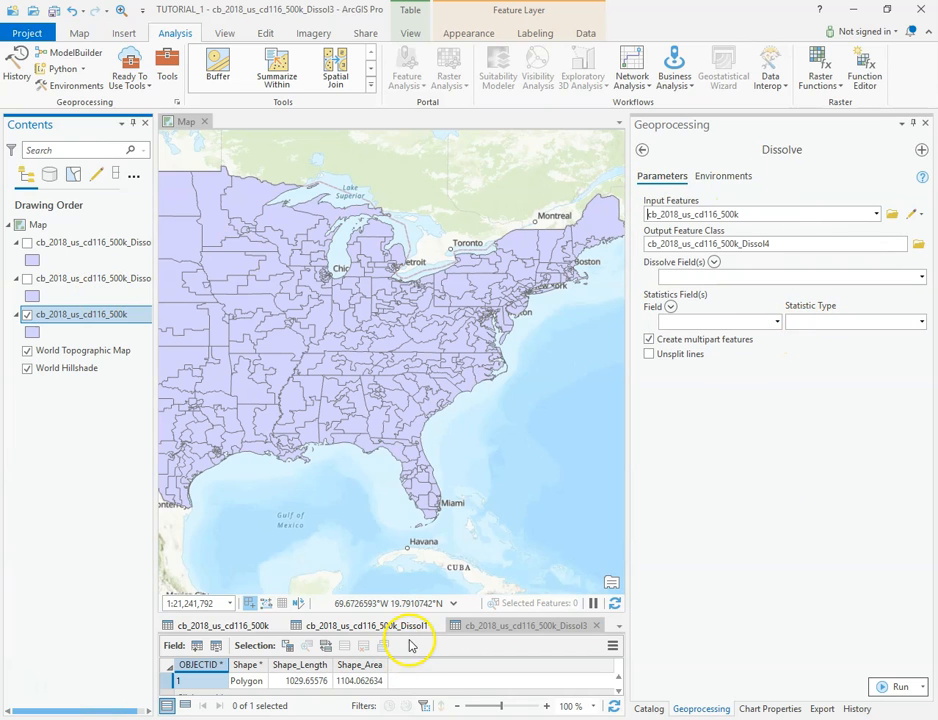
Close both dissolved layers' attribute tables, enlarge the district table and examine its Income field.
click(596, 625)
click(436, 625)
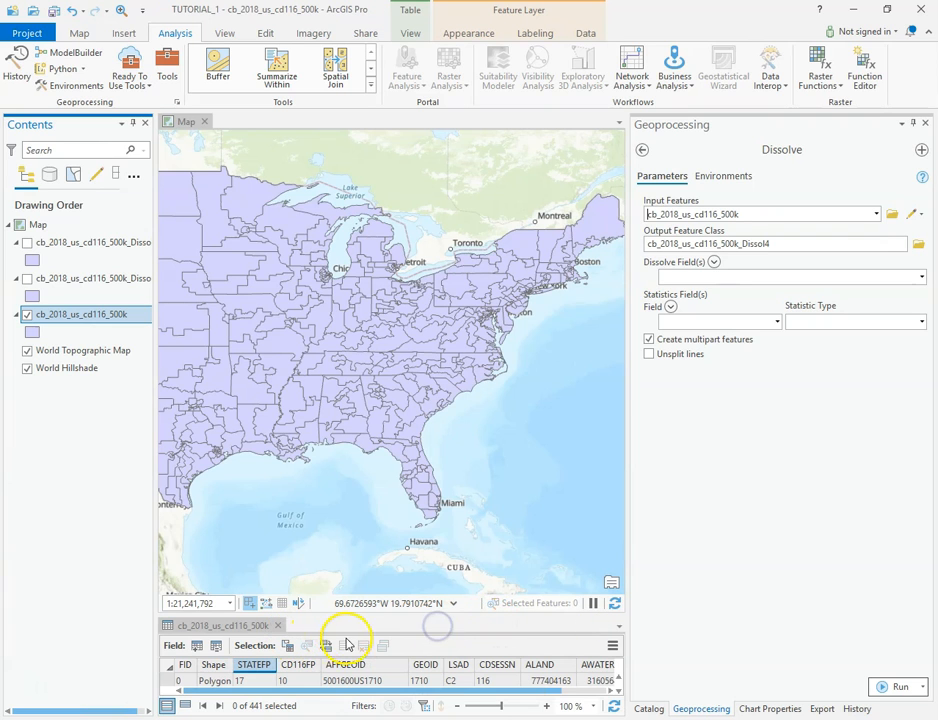
drag(367, 614, 398, 397)
drag(494, 690, 573, 690)
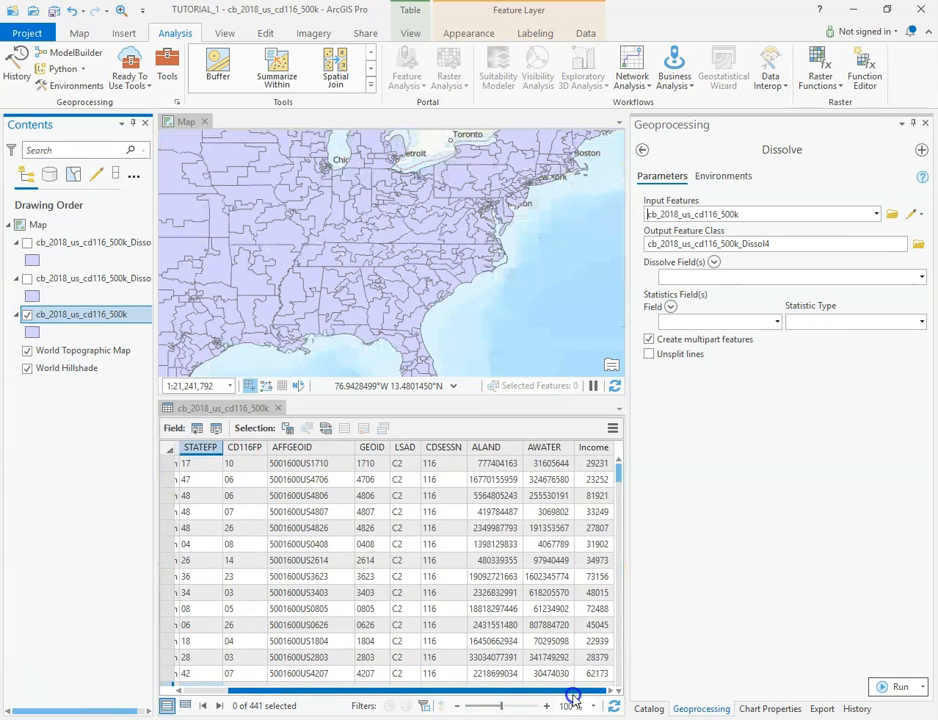
click(598, 480)
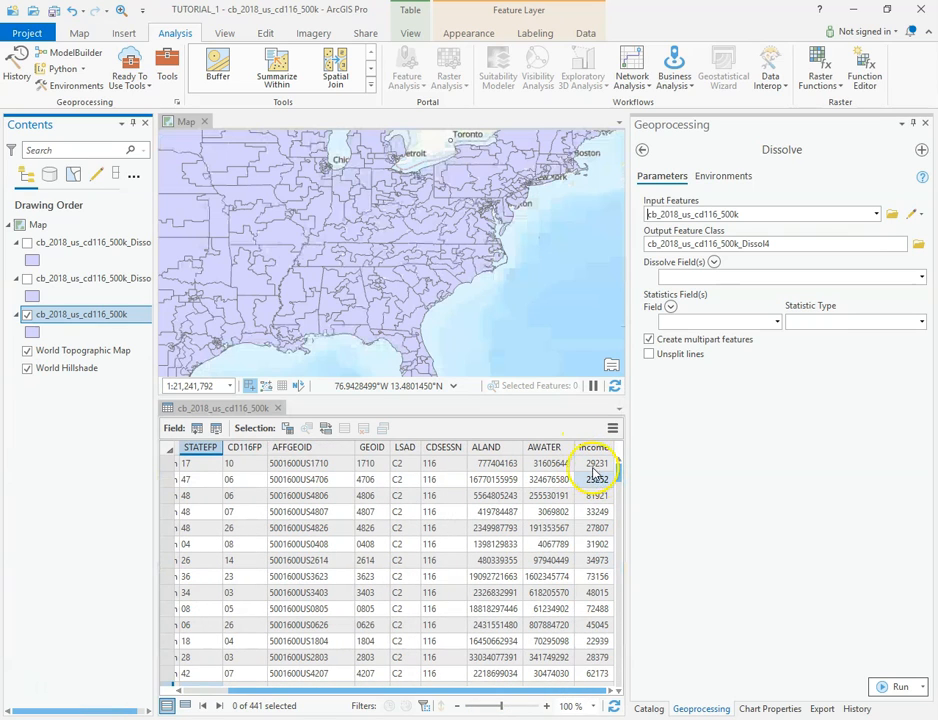
click(584, 577)
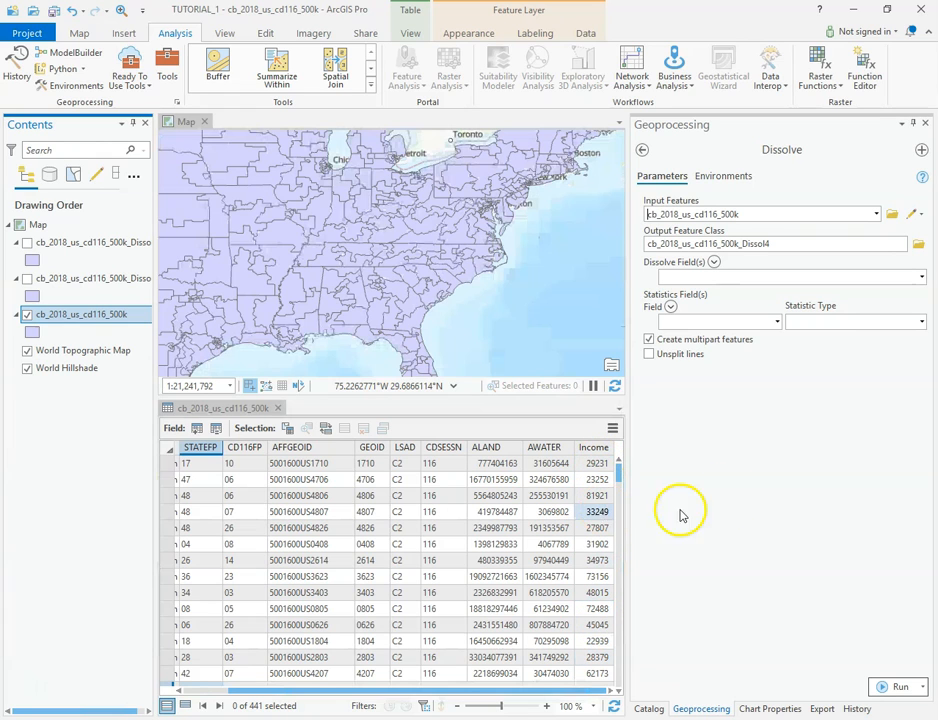
Run Dissolve by STATEFP with a Sum statistic on the Income field, with output cb_2018_us_cd116_500k_Dissol4.
click(921, 277)
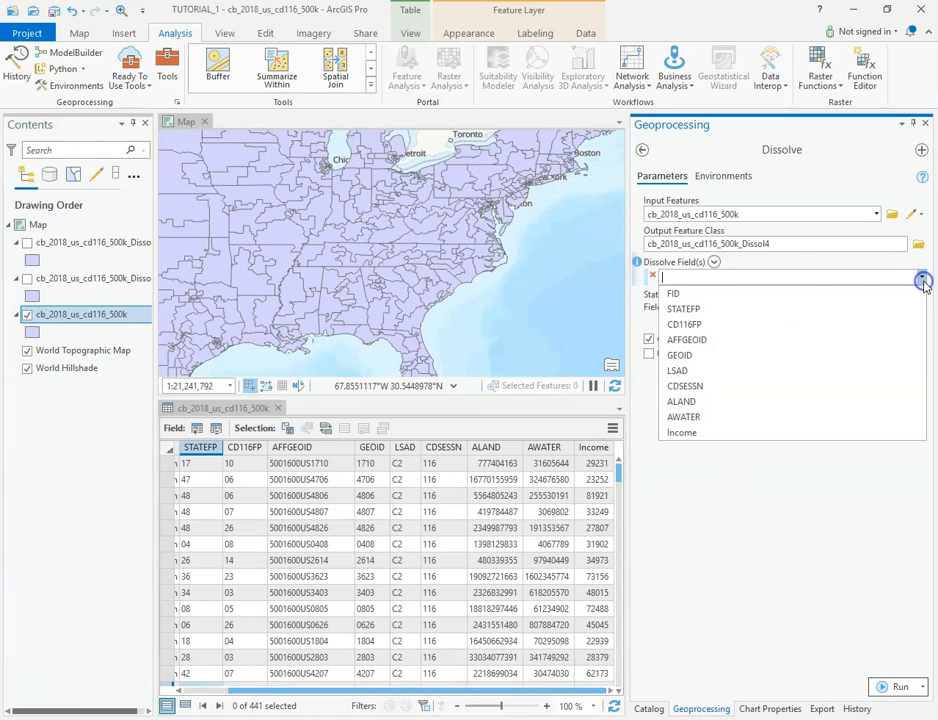
click(693, 309)
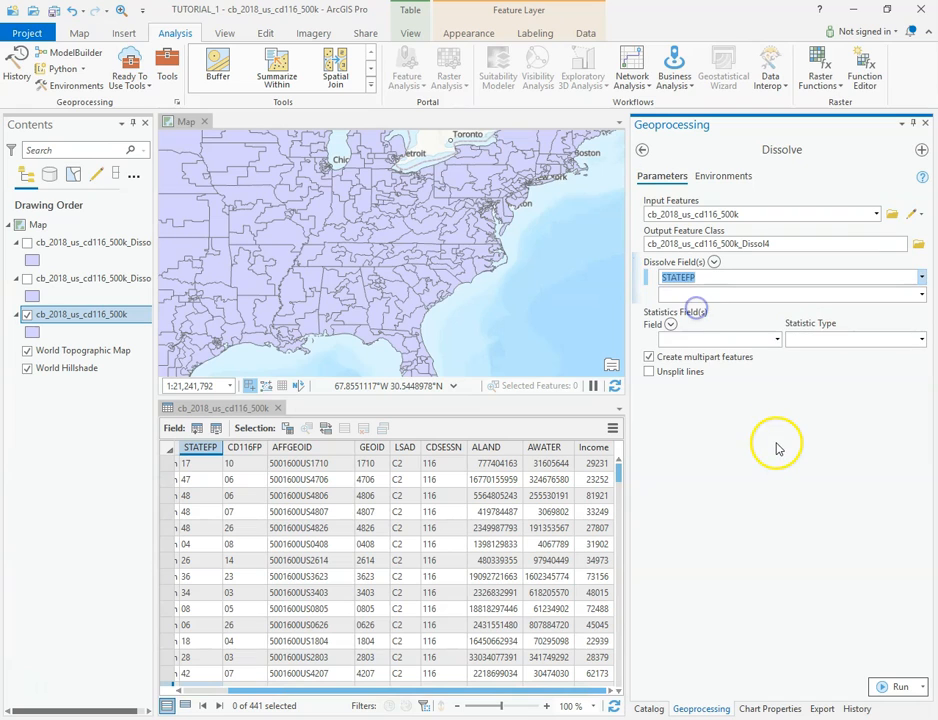
click(777, 339)
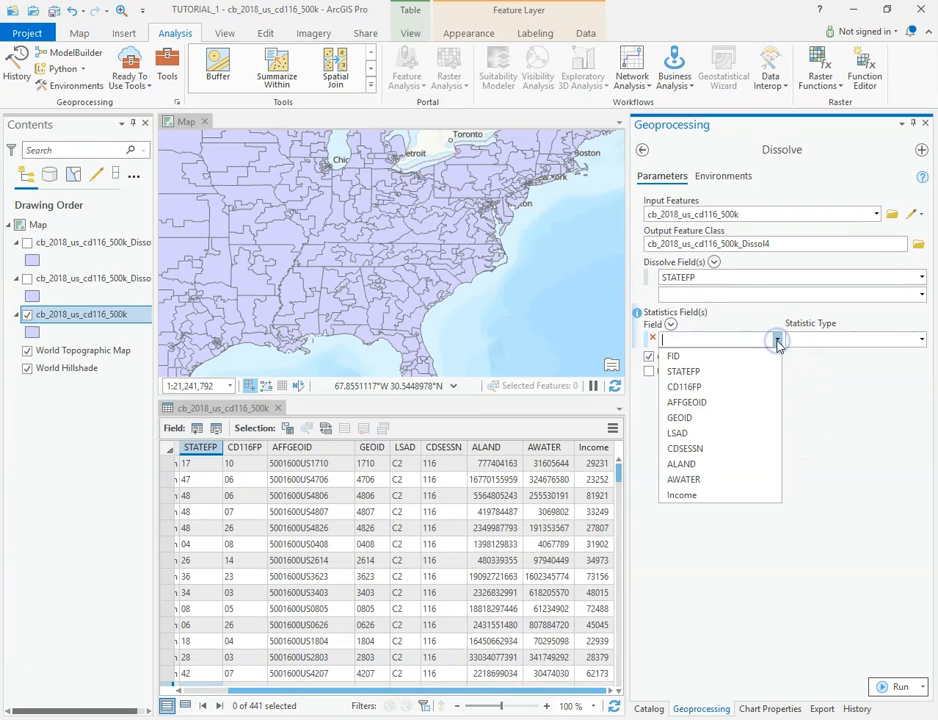
click(690, 494)
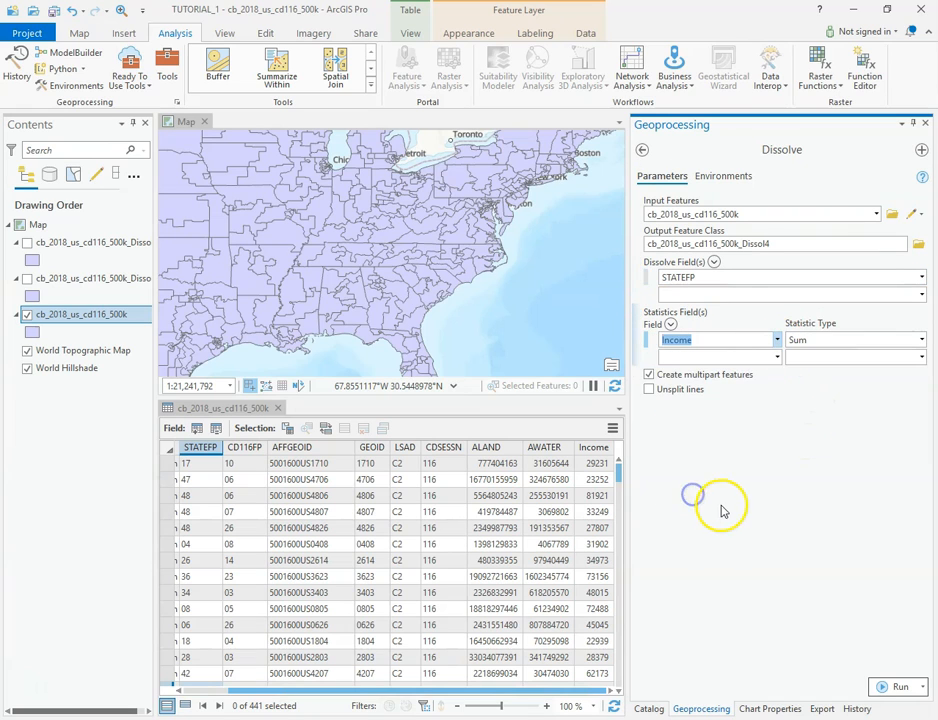
click(921, 340)
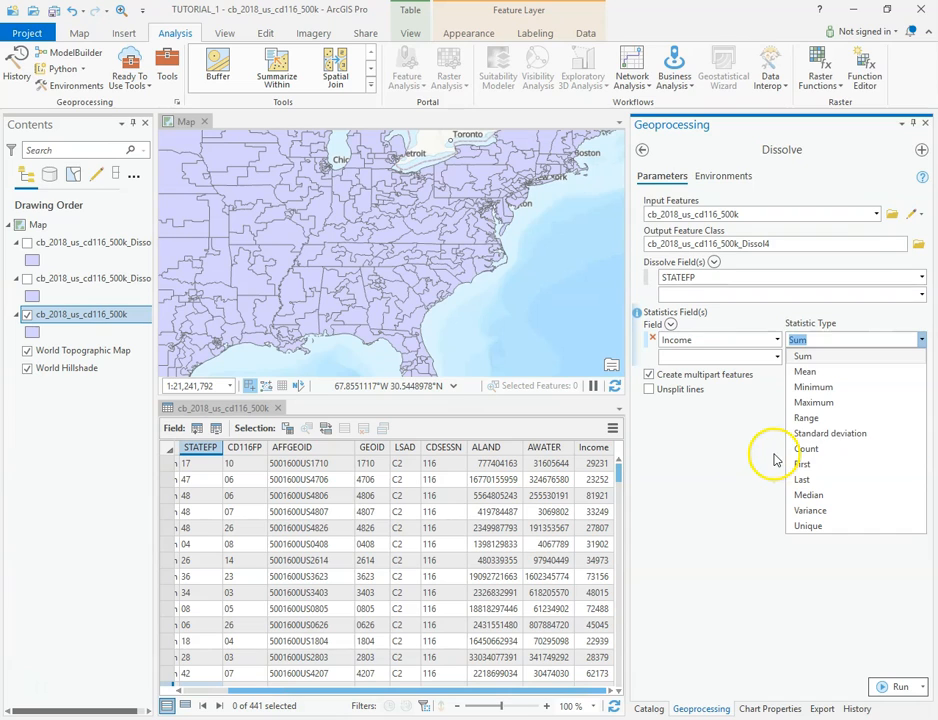
click(810, 322)
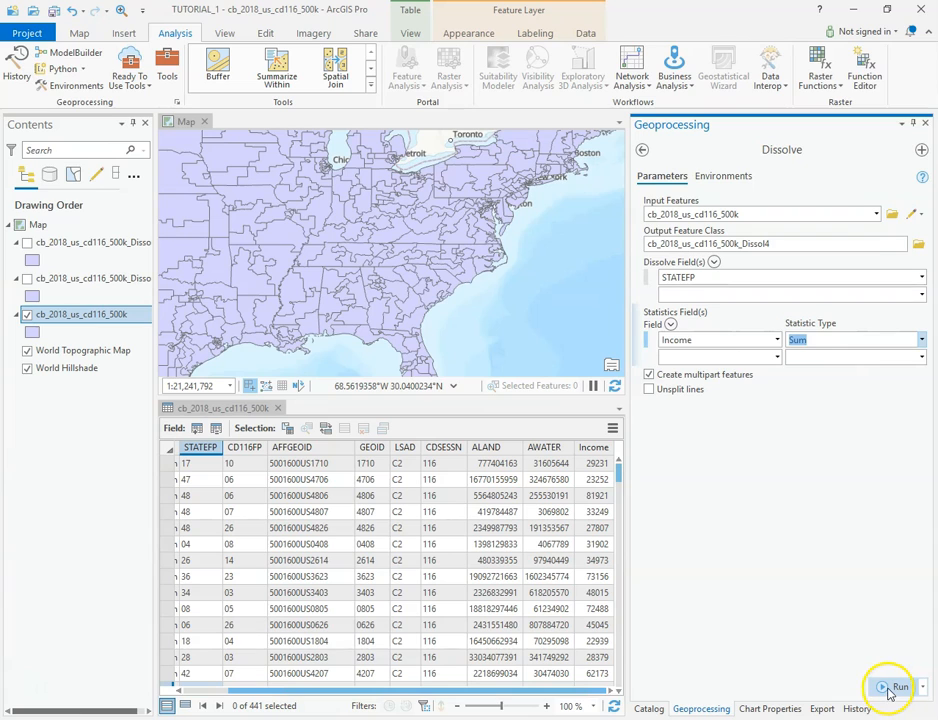
click(888, 690)
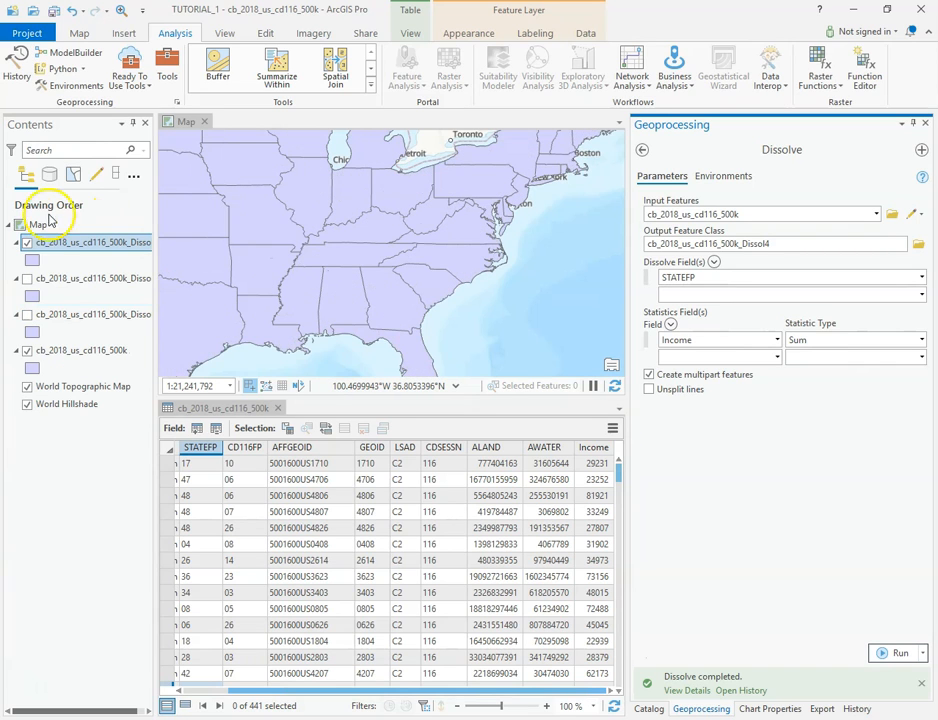
Open the attribute table of the new dissolved layer and select individual state records to inspect their summed income on the map.
right_click(93, 244)
click(165, 311)
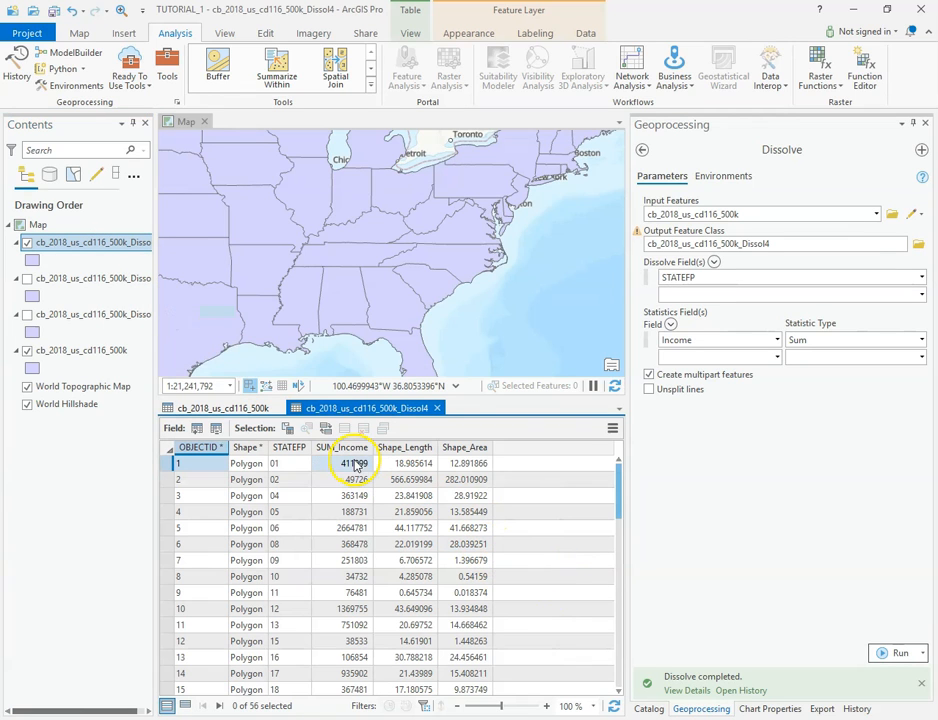
click(168, 465)
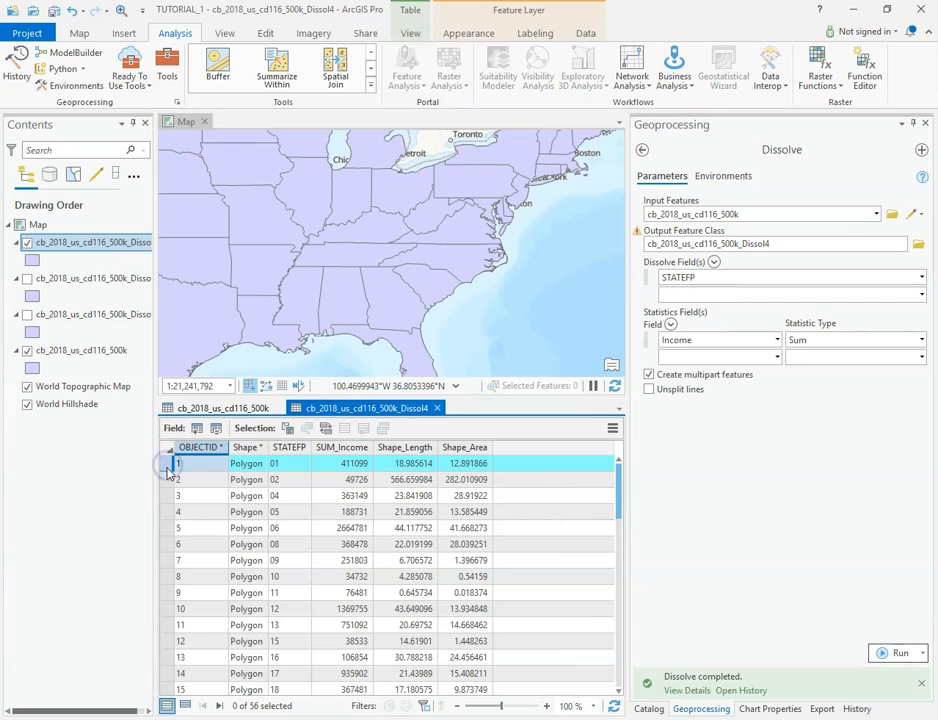
click(167, 496)
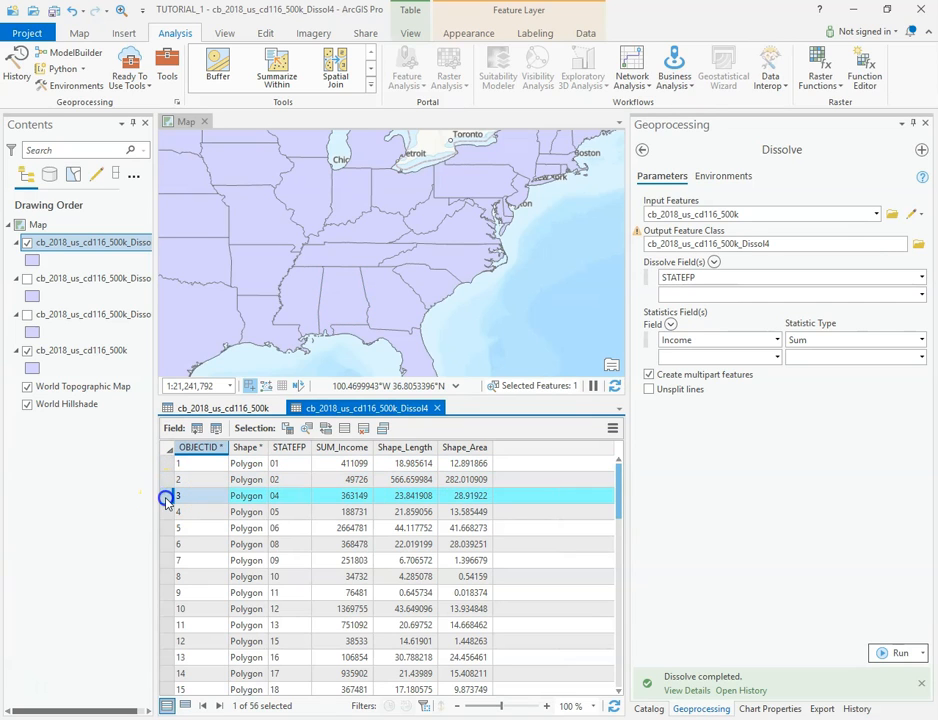
click(166, 512)
click(166, 530)
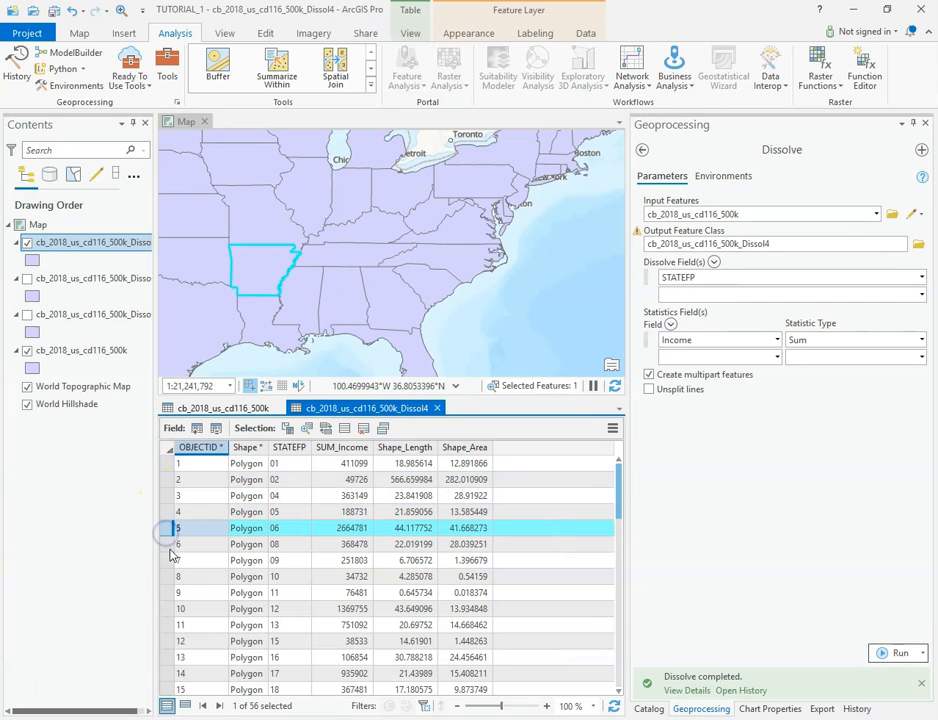
click(167, 546)
click(168, 465)
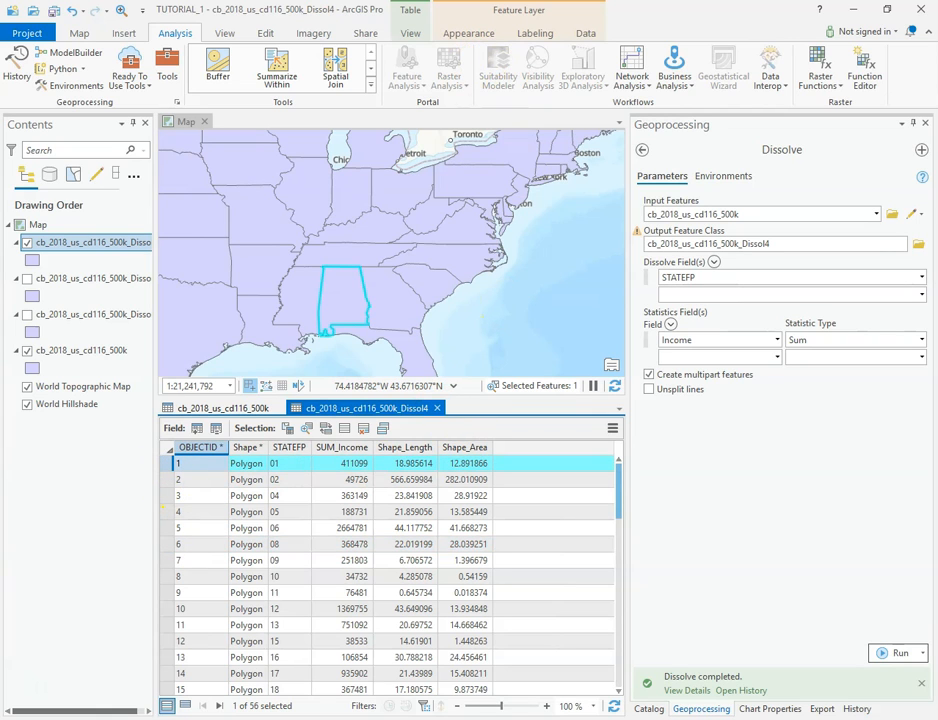
Clear the selection, close the summed-income layer's table and shrink the attribute table area to enlarge the map.
click(80, 33)
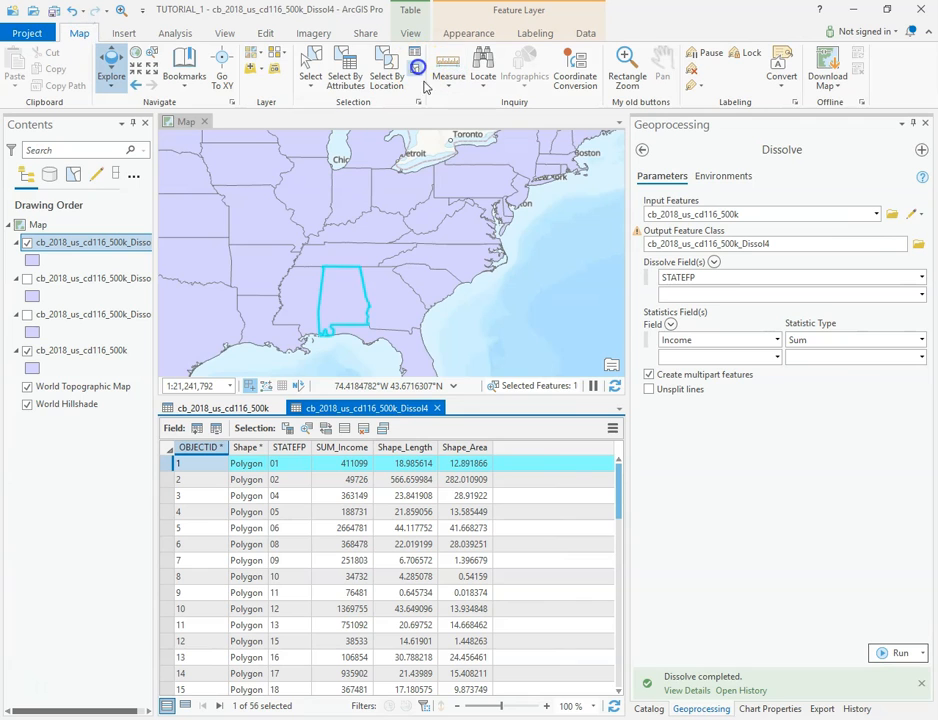
click(416, 69)
click(437, 408)
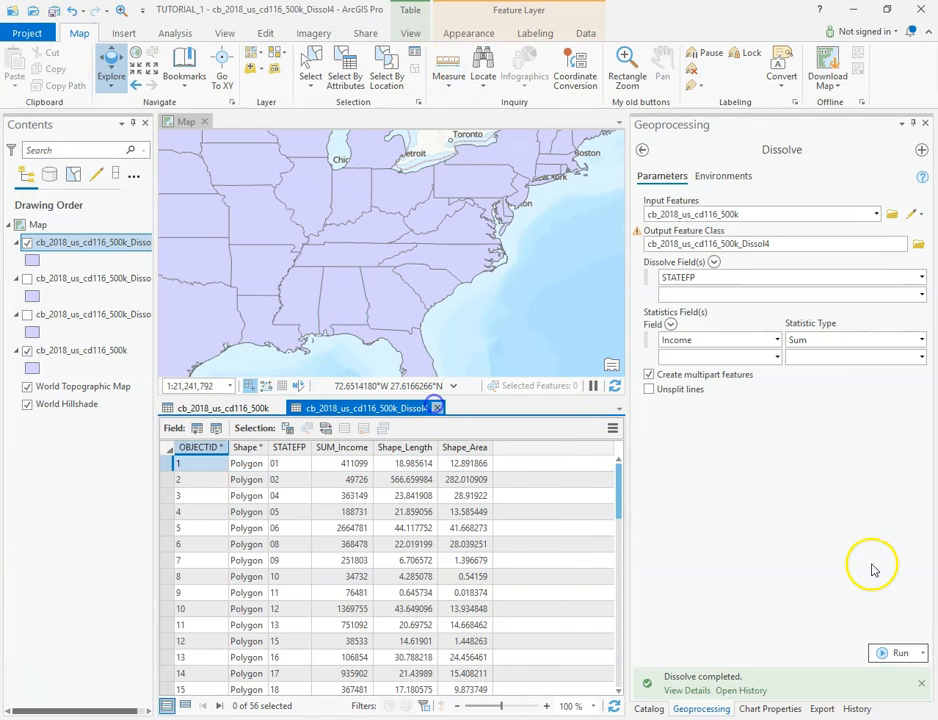
drag(453, 399, 463, 553)
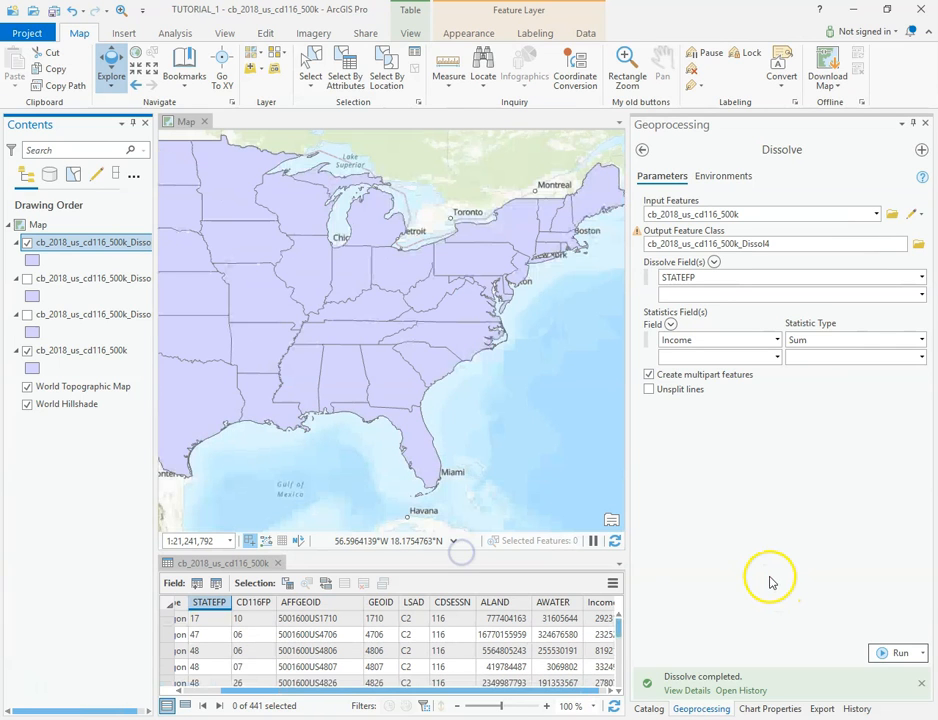
Rename the Dissolve output to cb_2018_us_cd116_500k_Dissol5, set the Income statistic to Mean and run the tool.
click(785, 243)
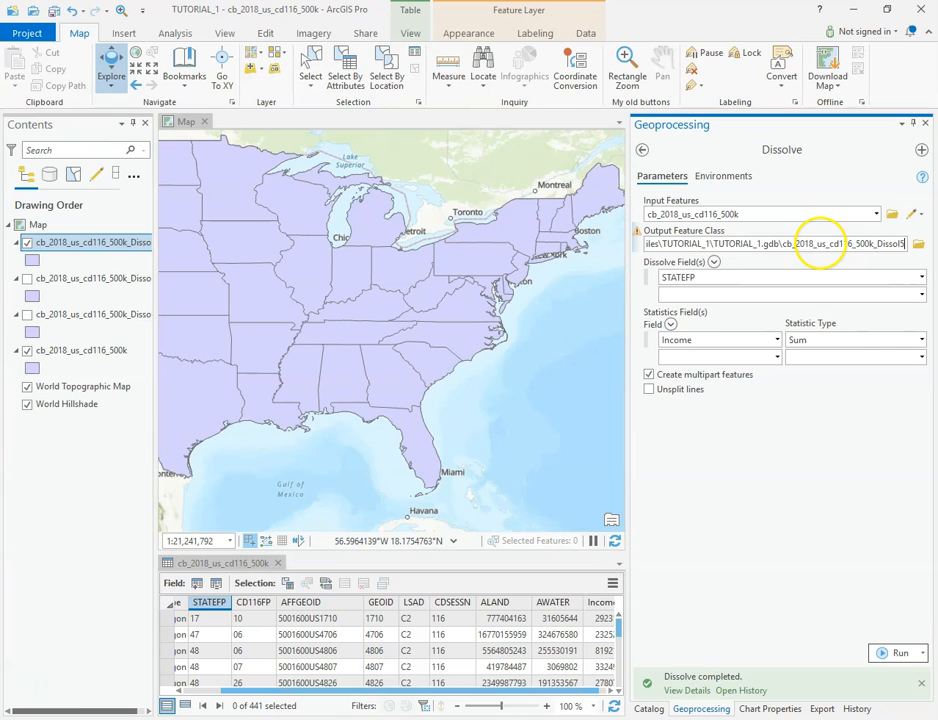
click(834, 418)
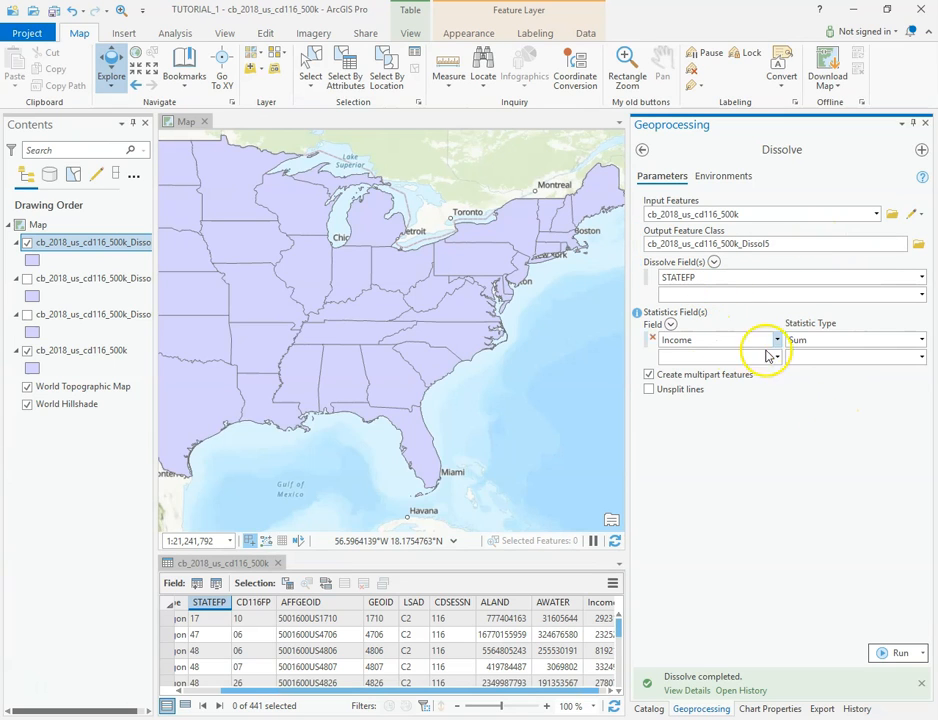
click(921, 340)
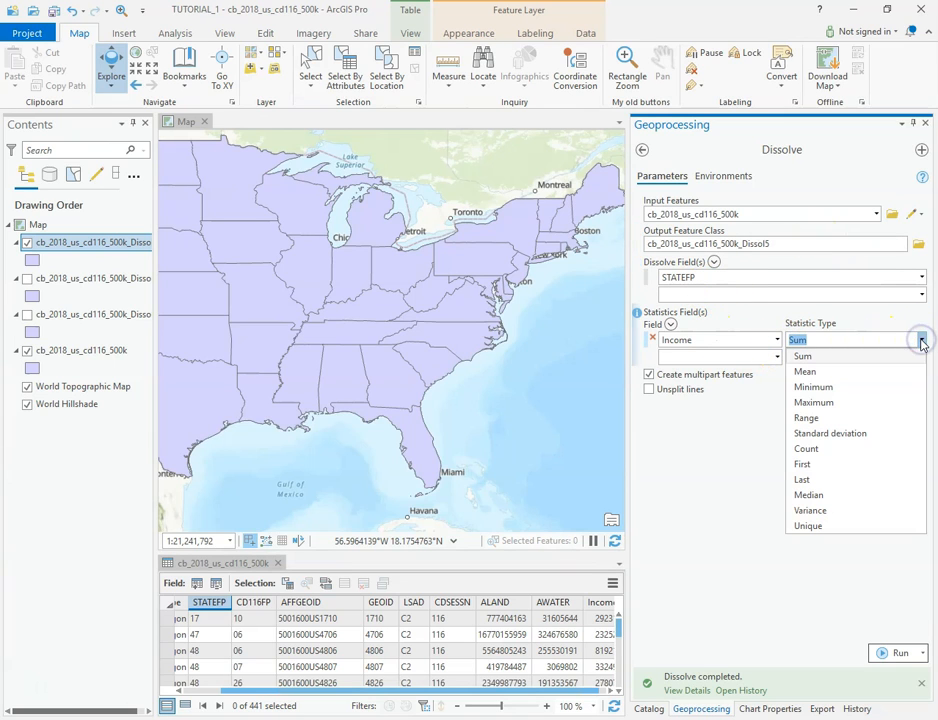
click(845, 372)
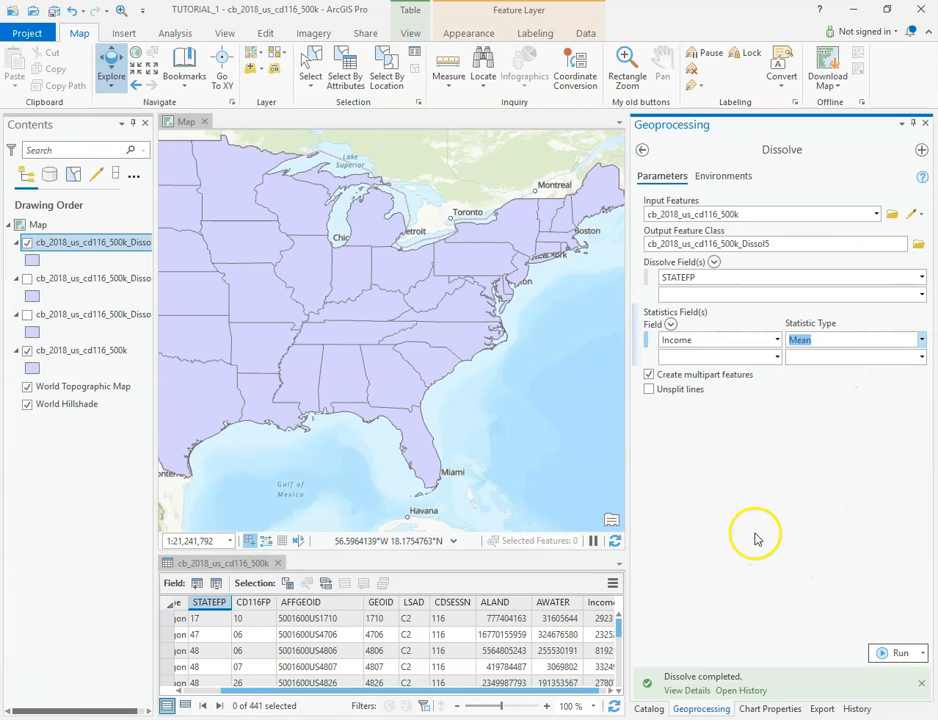
click(893, 652)
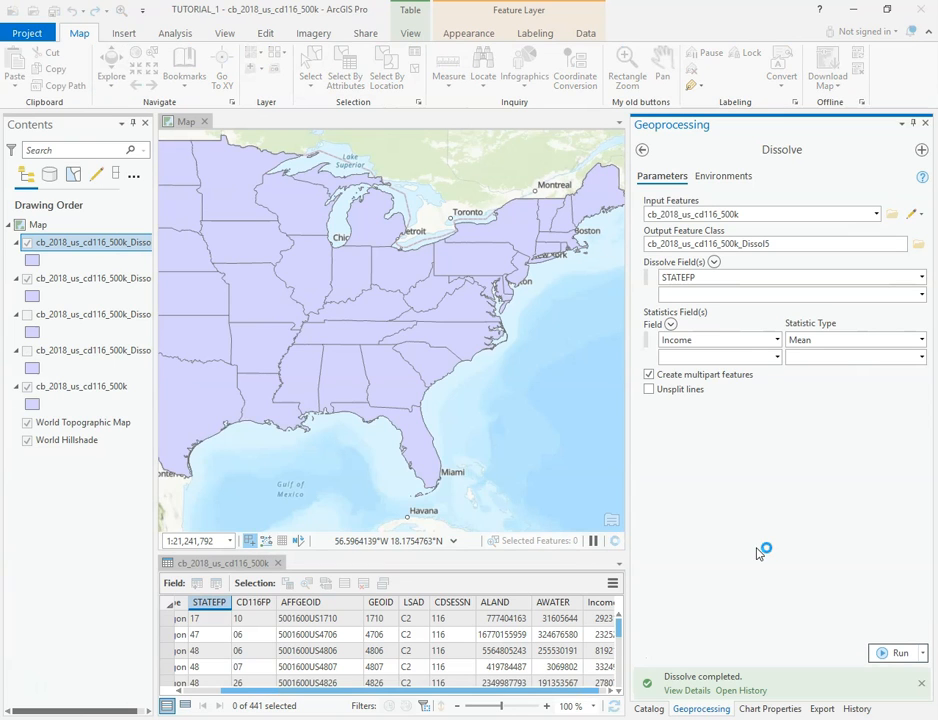
Open the attribute table of the mean-income dissolved layer and select the record with STATEFP 01 to inspect it.
right_click(64, 246)
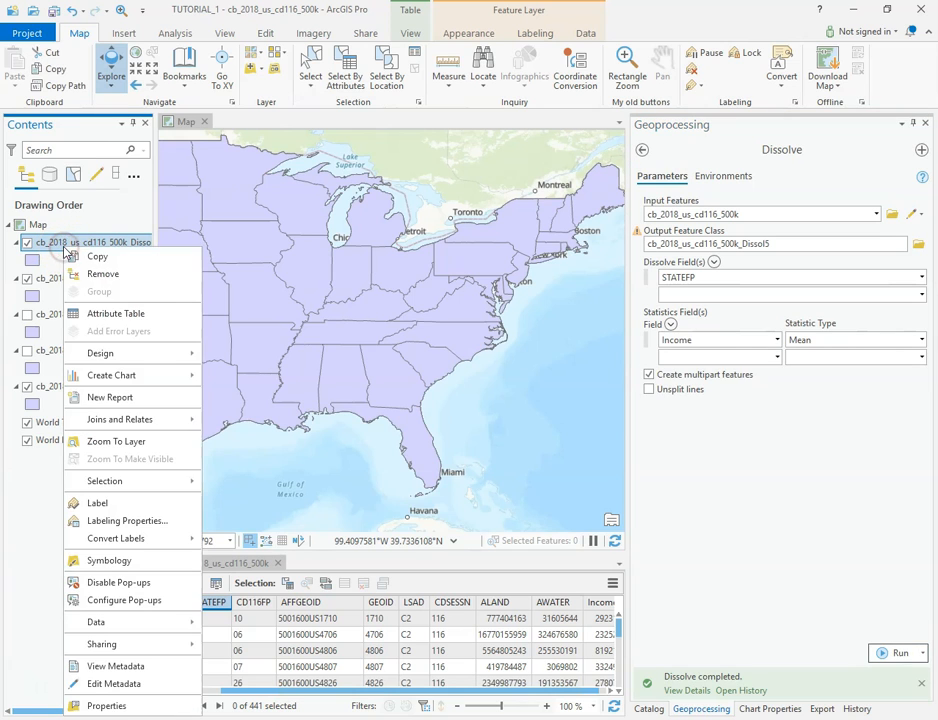
click(118, 314)
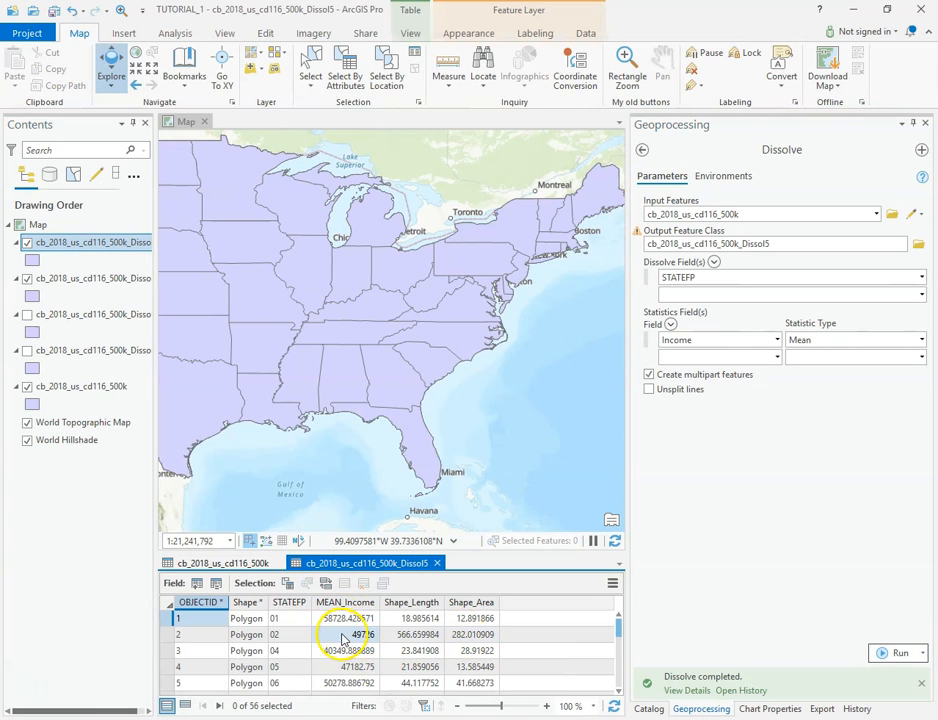
click(170, 620)
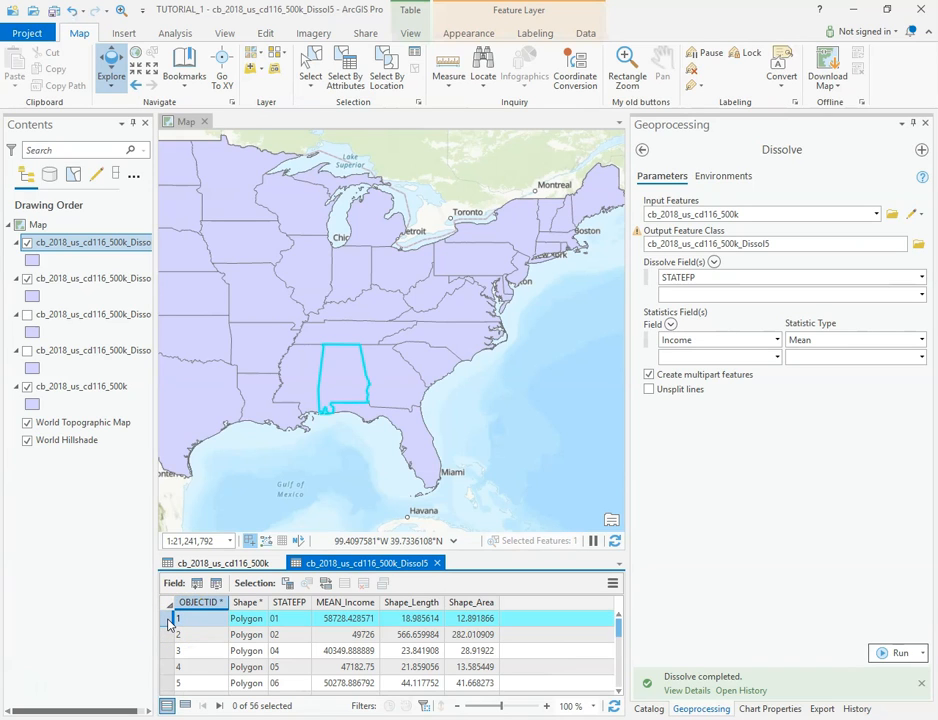